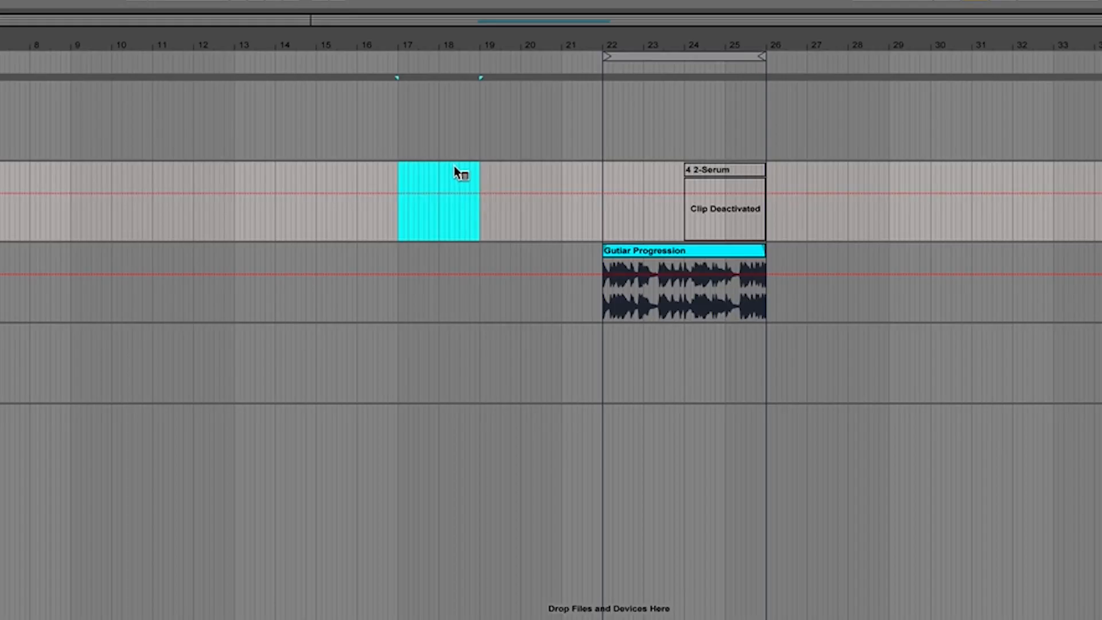
Step: Insert an empty MIDI clip on the Serum track from bar 17 to 19 and set its note grid to 1/4
right_click(457, 172)
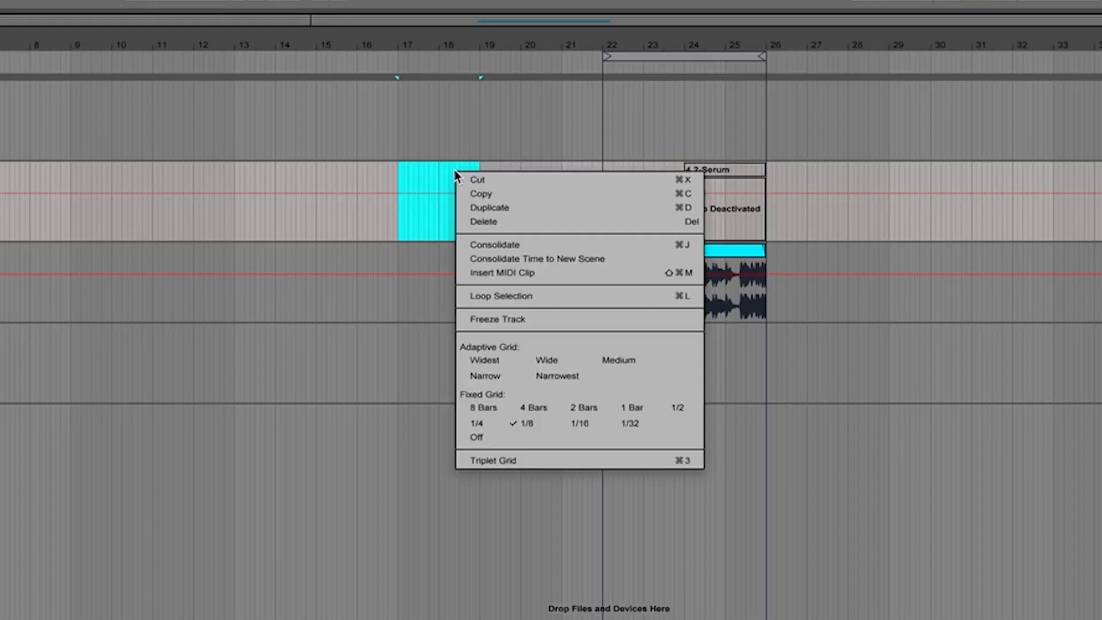
left_click(488, 272)
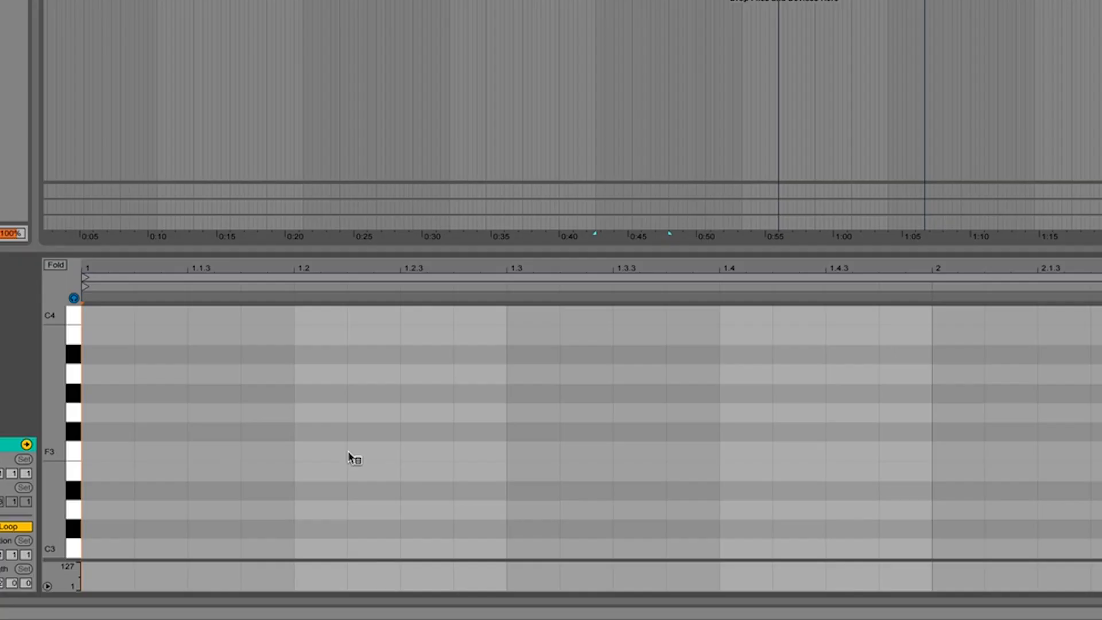
right_click(353, 531)
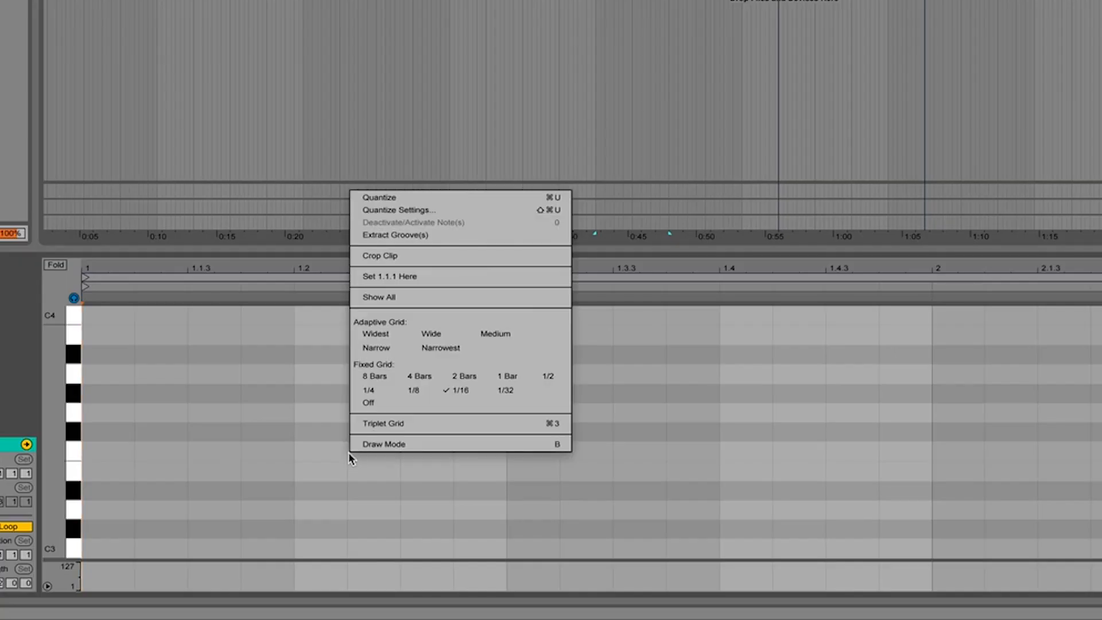
left_click(382, 391)
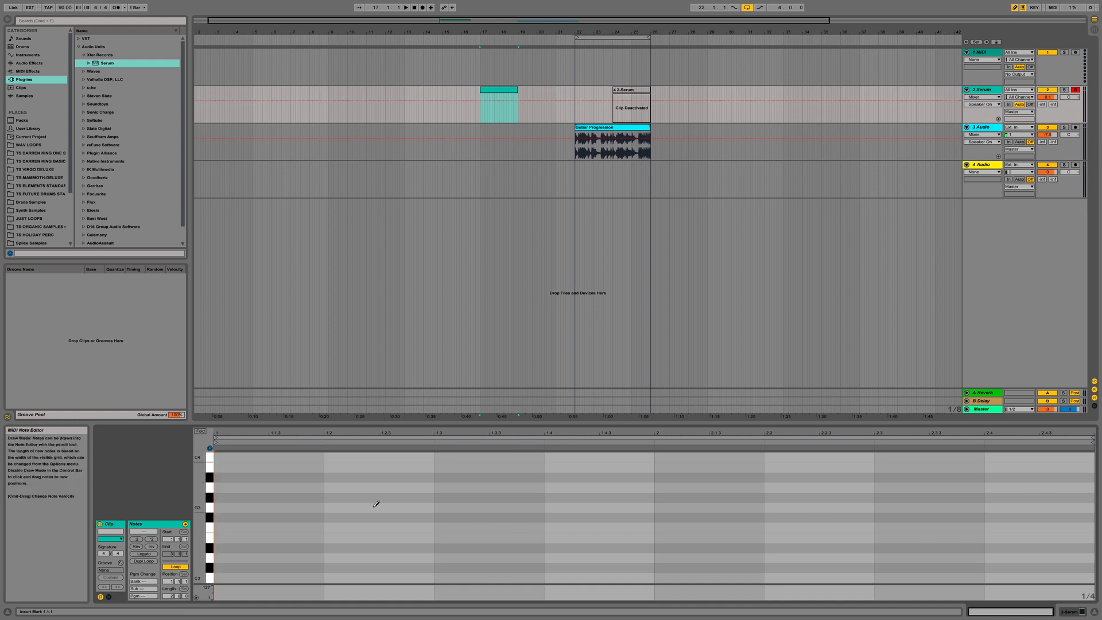
Step: Draw consecutive quarter notes C4, D4, E4, F4, G4, A4, B4 and C5 from the clip's start, forming a C major scale
scroll(280, 518, "up", 5)
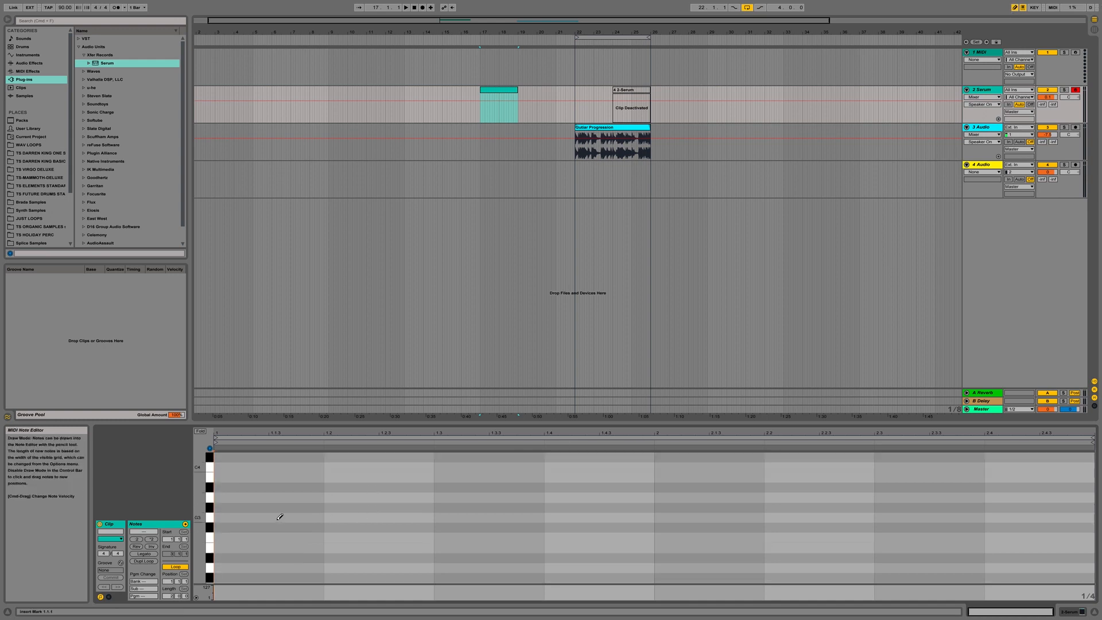
scroll(280, 515, "up", 1)
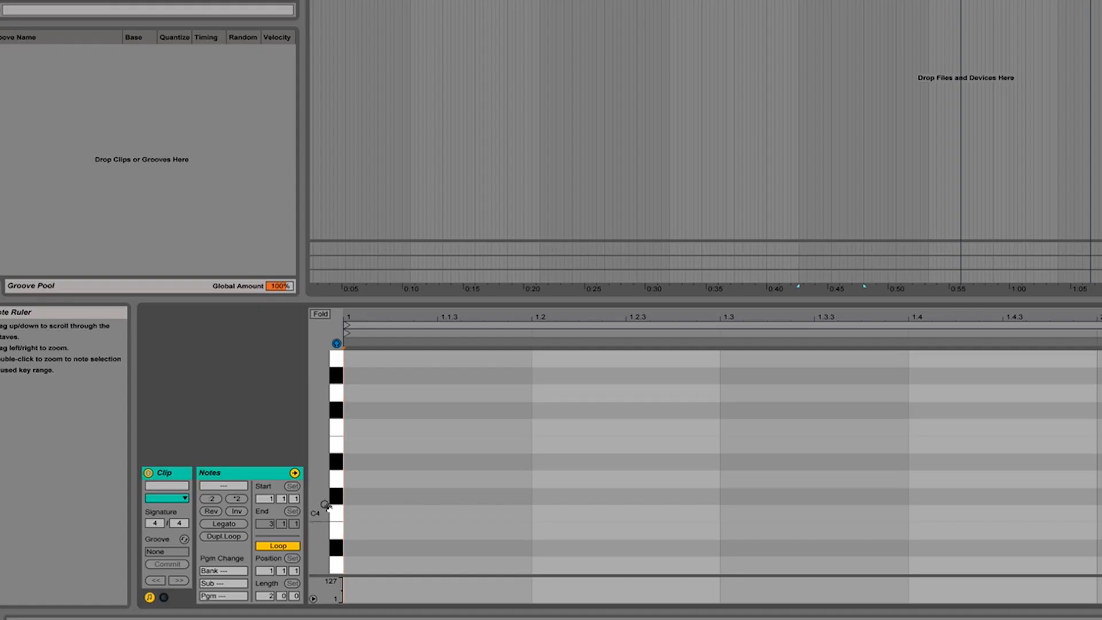
left_click(375, 510)
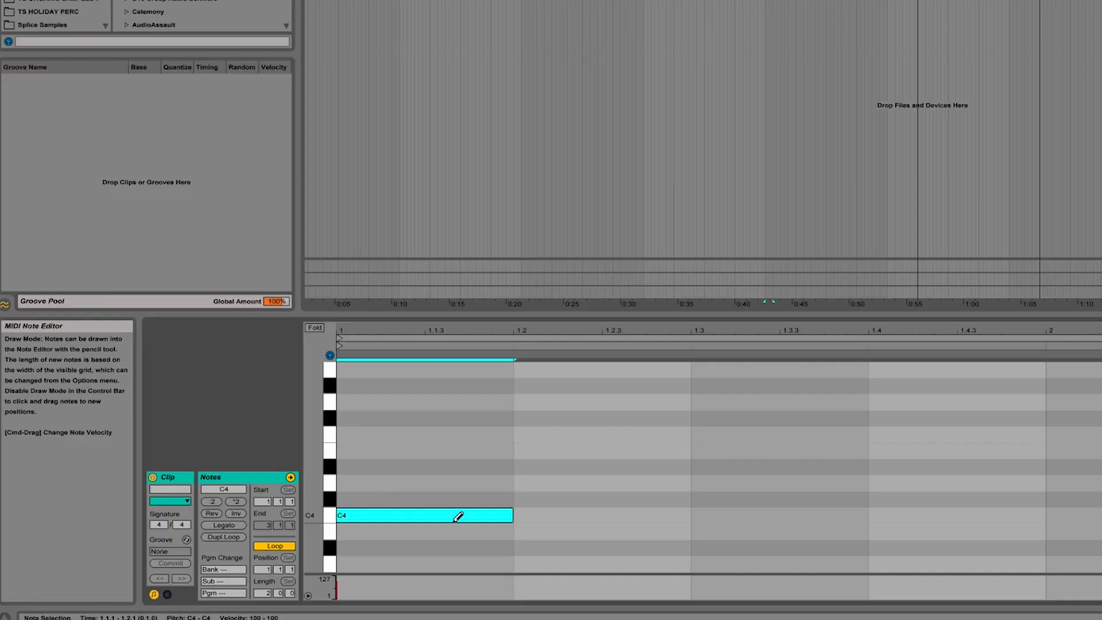
left_click(555, 479)
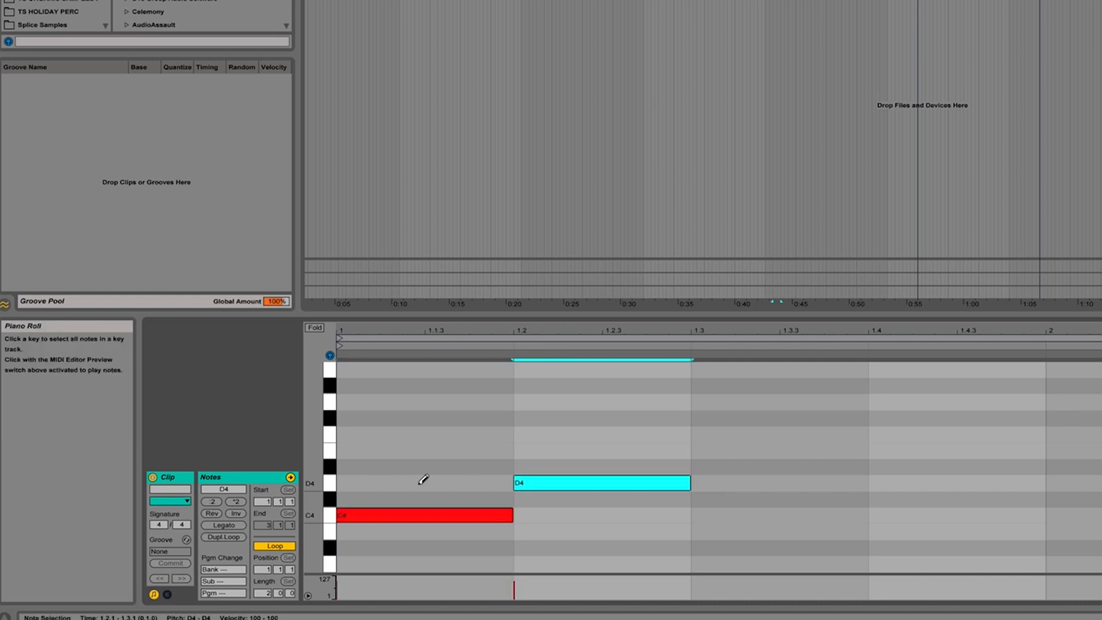
left_click(734, 451)
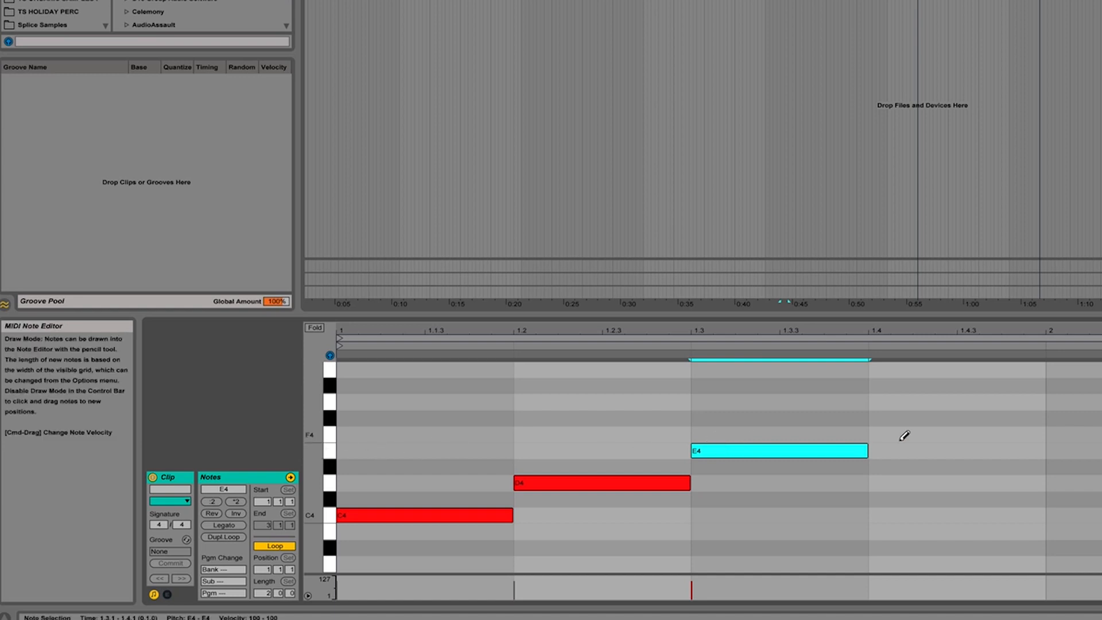
left_click(923, 431)
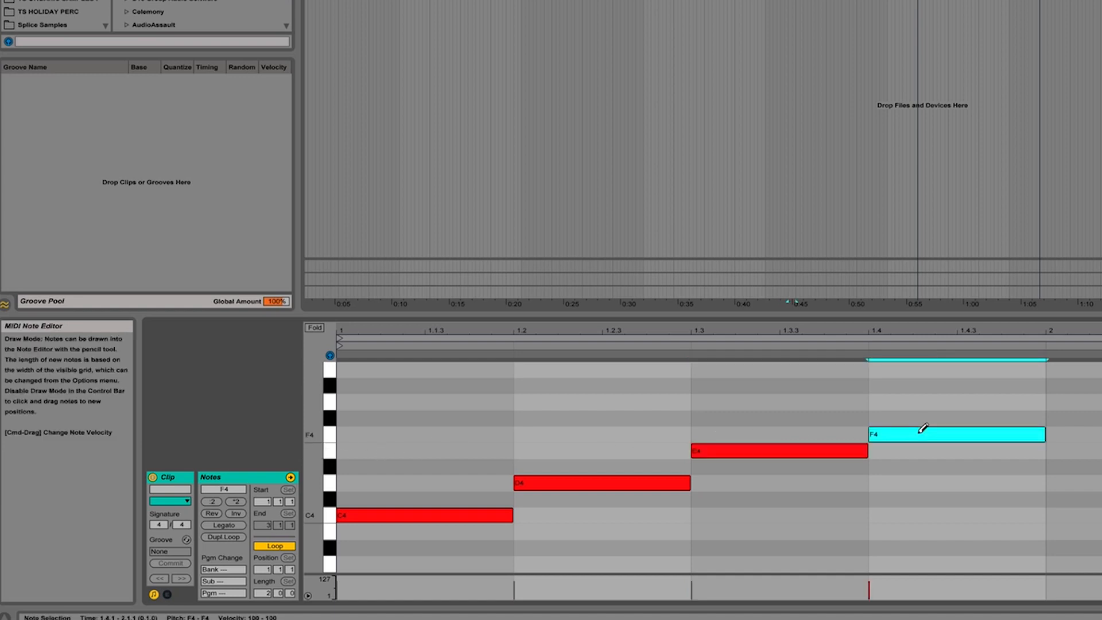
left_click(1081, 400)
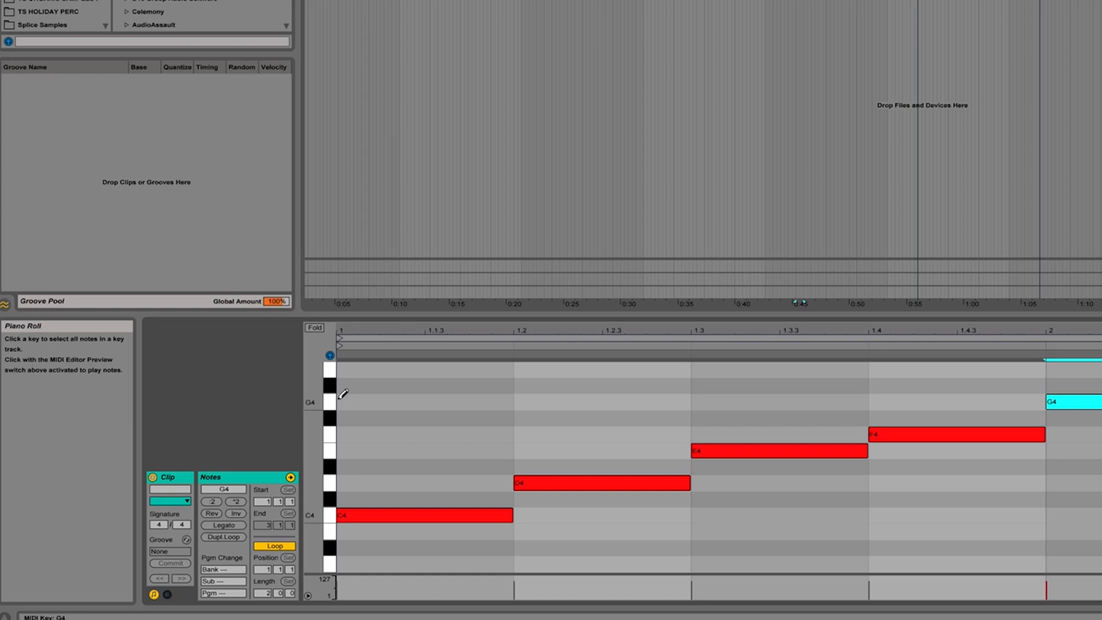
scroll(1076, 481, "up", 3)
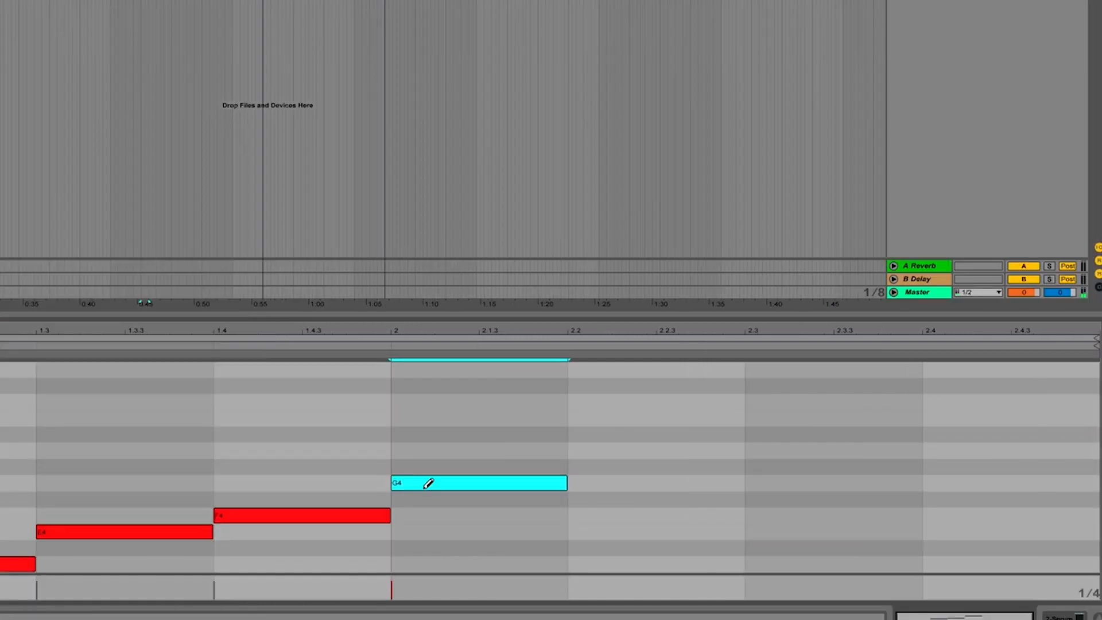
left_click(632, 449)
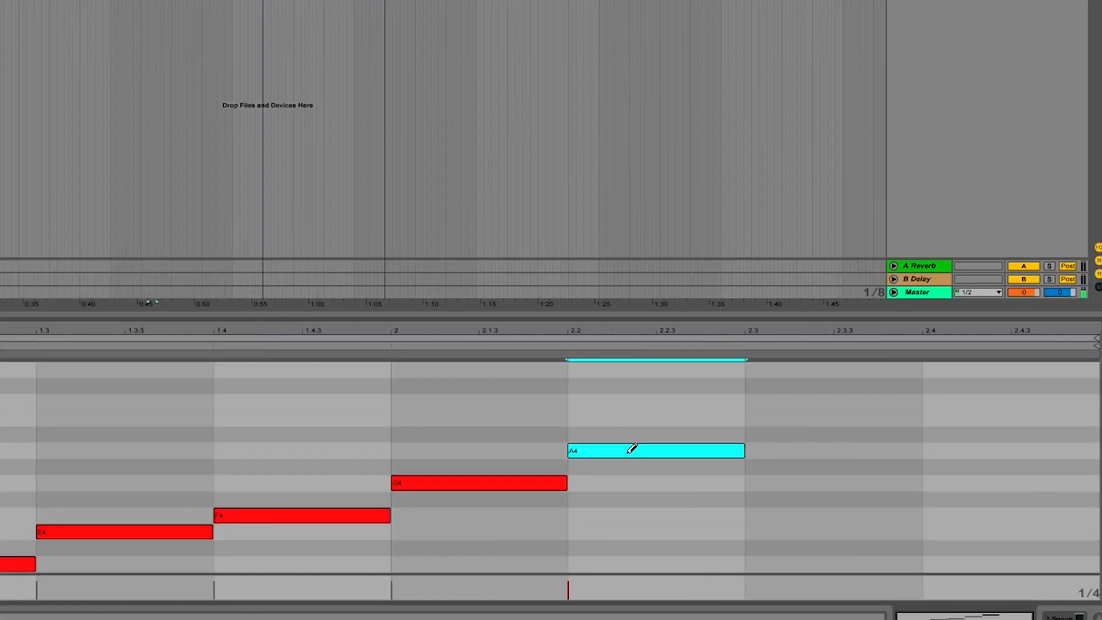
left_click(792, 416)
left_click(982, 402)
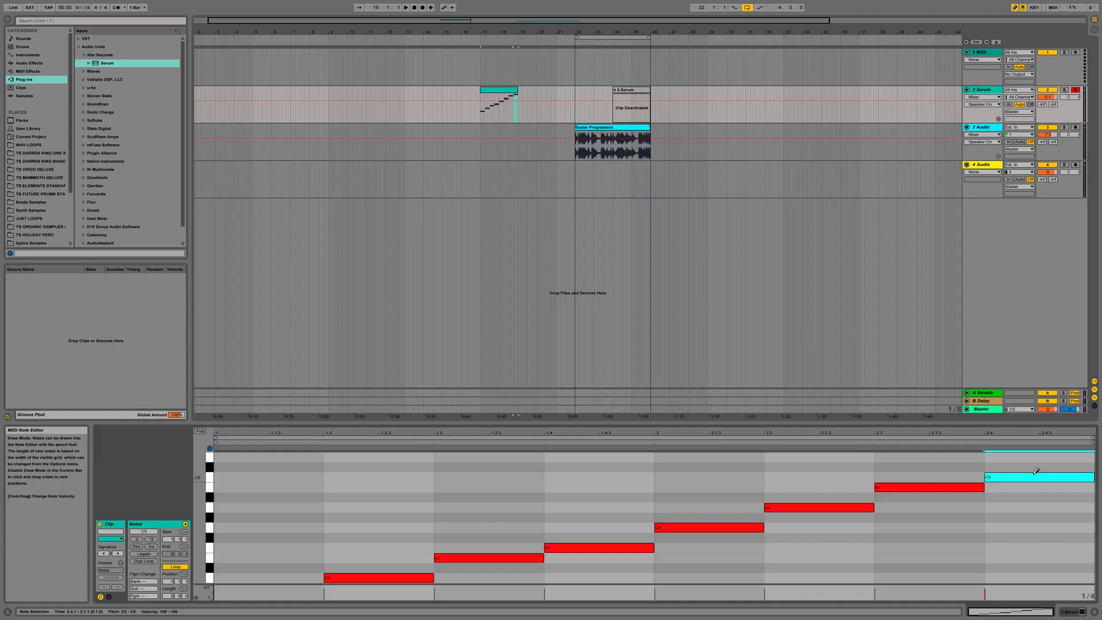
Step: Play the C major scale clip and duplicate it directly after the original, starting at bar 19
left_click(499, 90)
key("space")
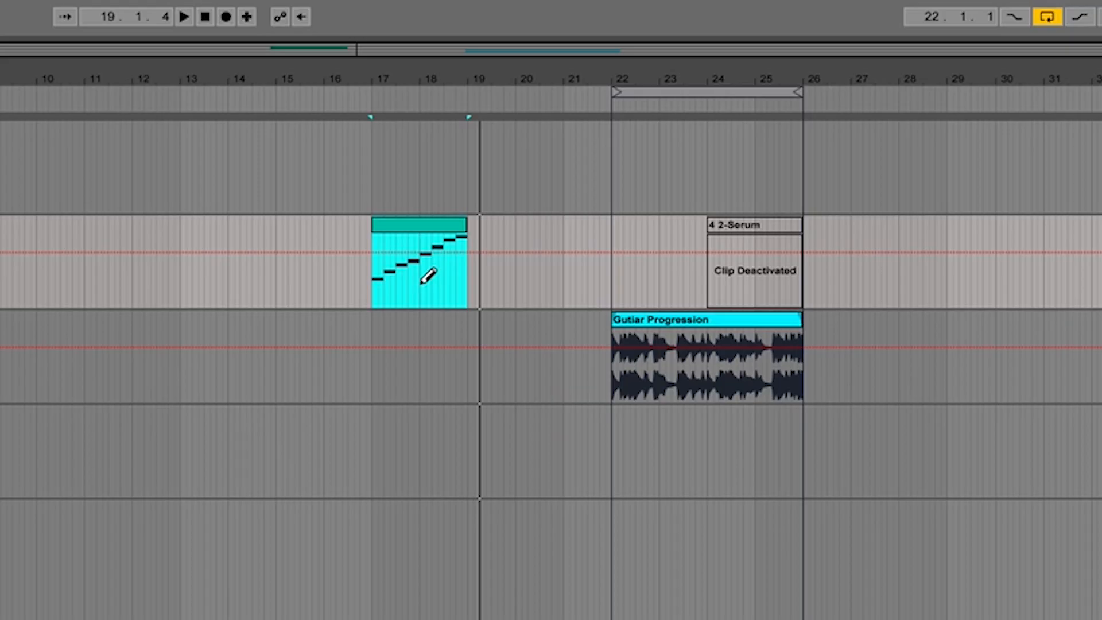
key("ctrl+d")
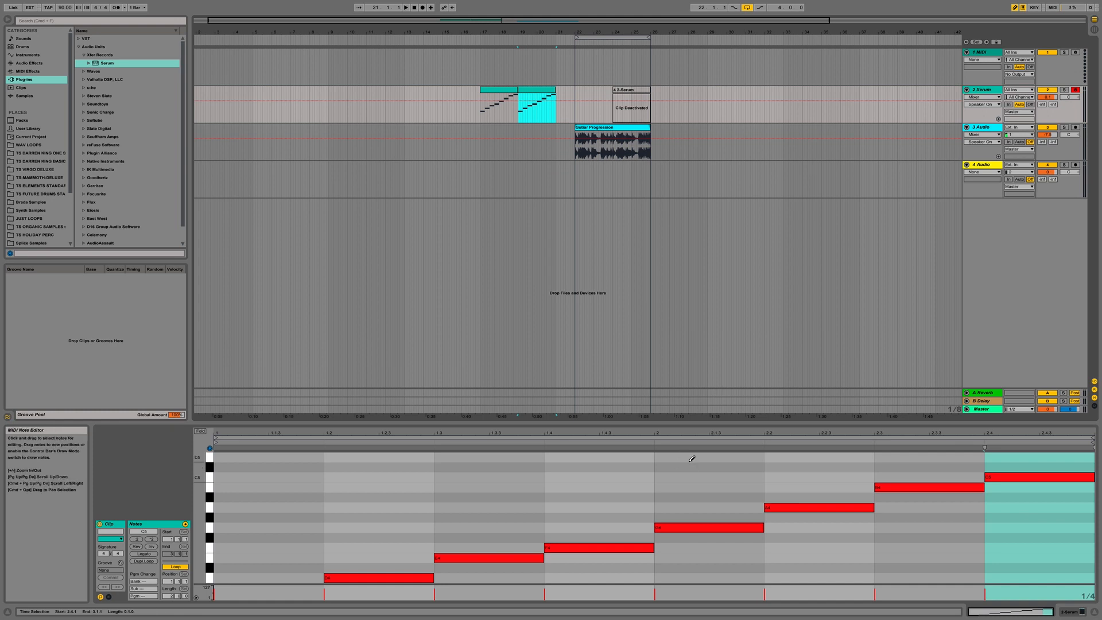
Step: Lower the E4 note in the duplicated clip to D#4 and check the F4 and G4 notes
scroll(691, 459, "right", 3)
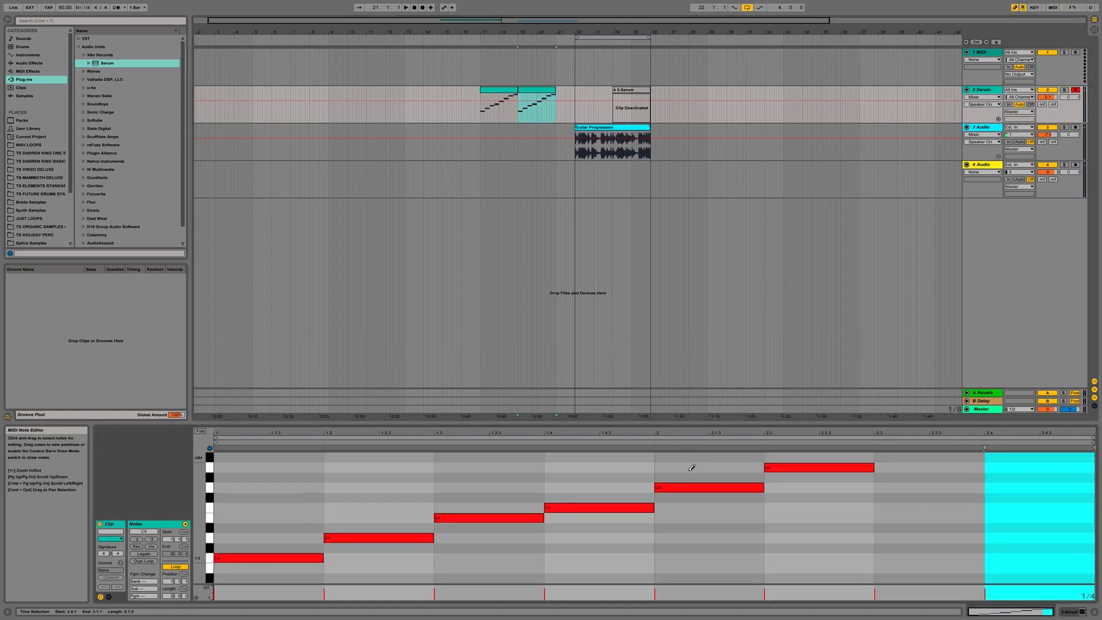
scroll(691, 459, "down", 2)
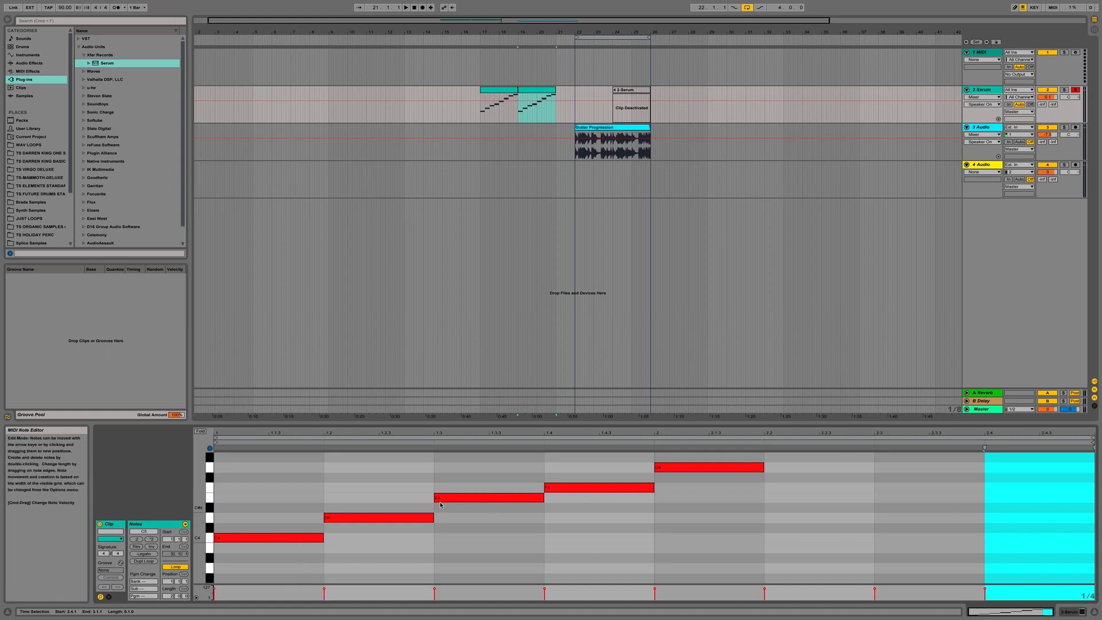
left_click_drag(512, 495, 505, 511)
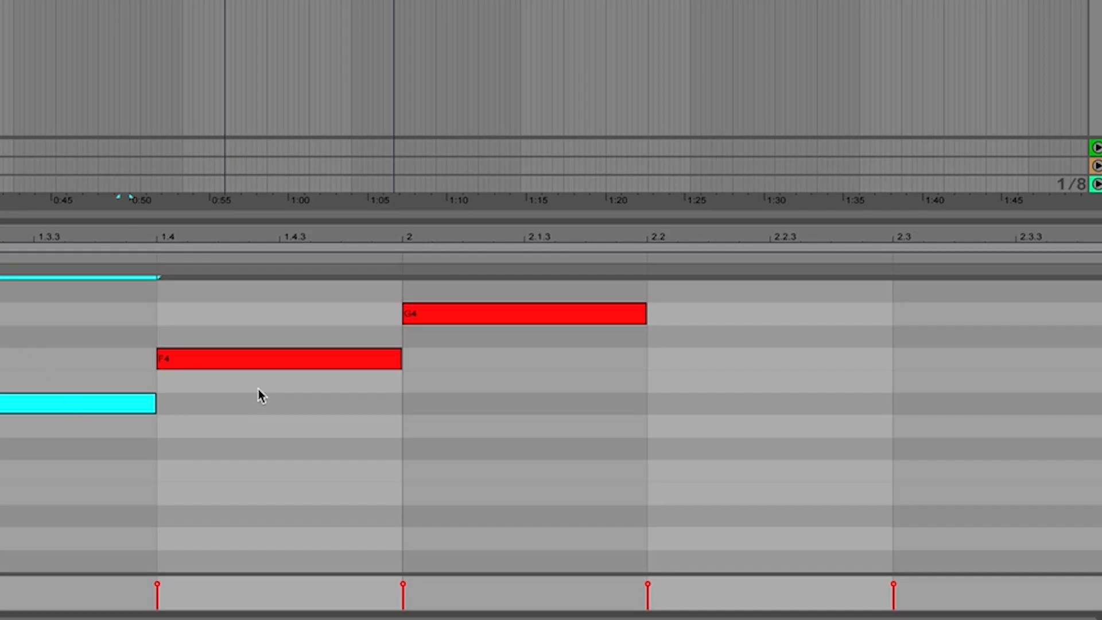
left_click(259, 395)
left_click(264, 364)
left_click(527, 310)
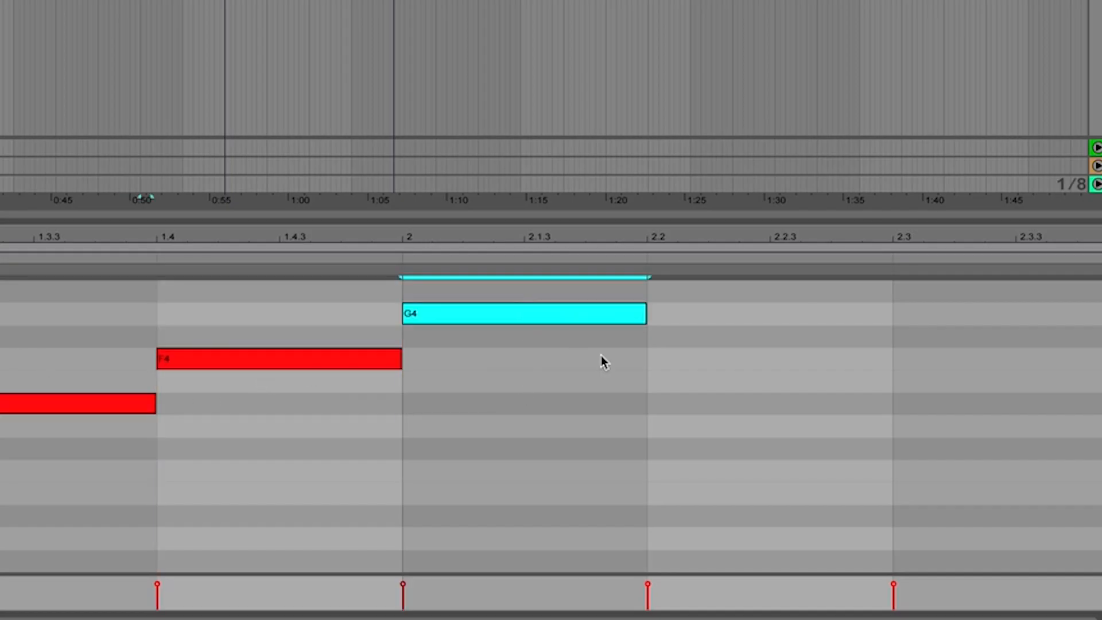
Step: Lower the A4 note to G#4 and the B4 note to A#4 in the duplicated clip
scroll(601, 356, "up", 5)
left_click(807, 459)
left_click(794, 425)
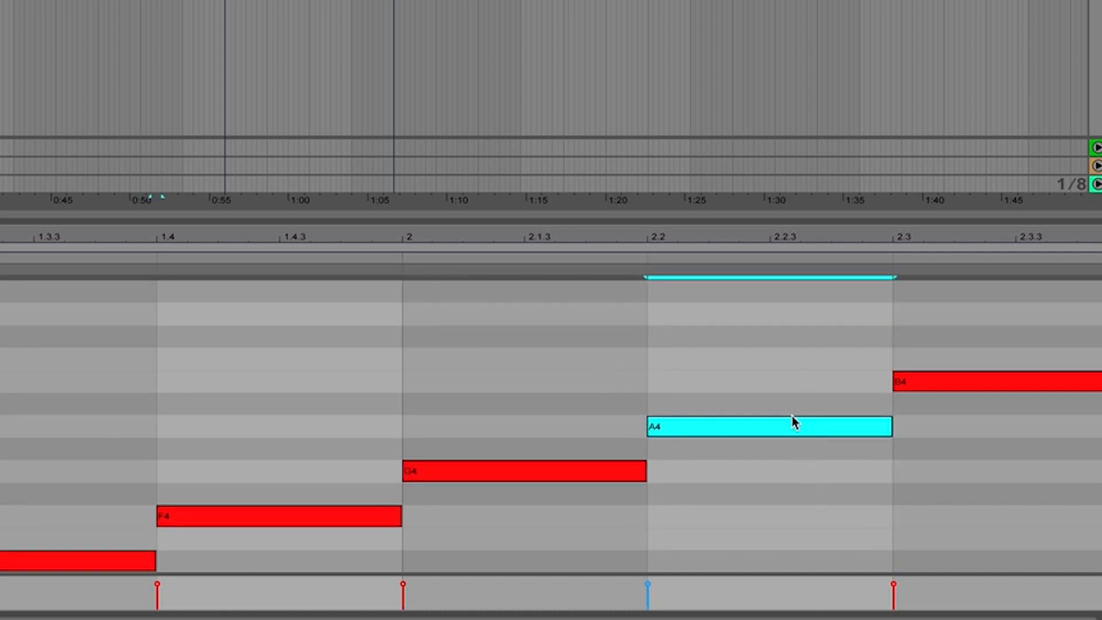
mouse_move(790, 420)
left_mouse_down()
mouse_move(794, 445)
mouse_move(797, 435)
left_mouse_up()
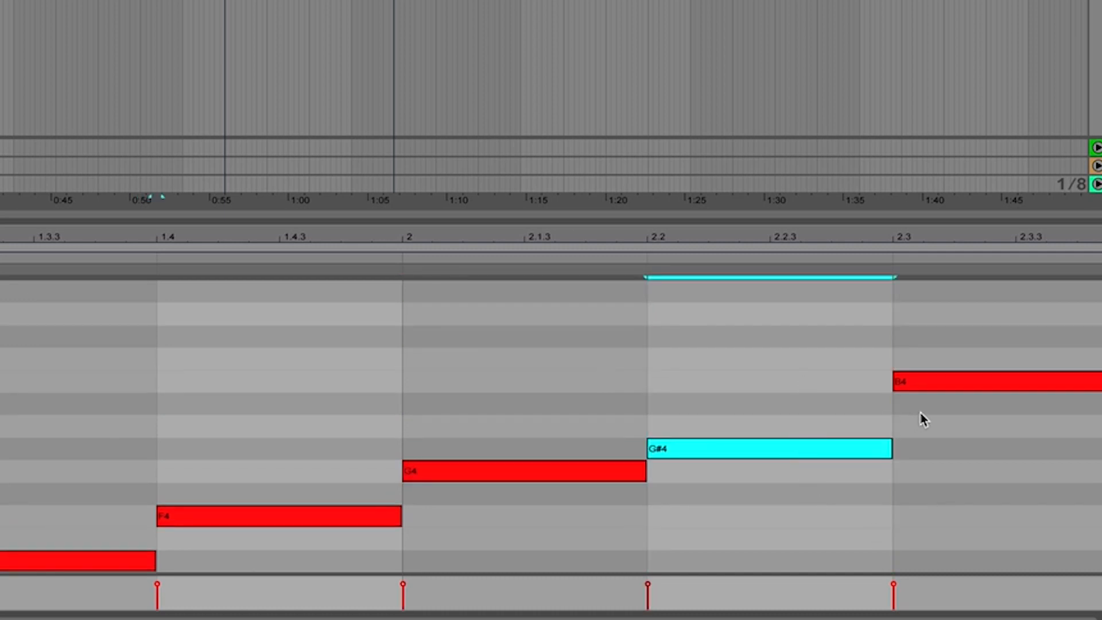
left_click(924, 383)
left_click_drag(924, 382, 929, 405)
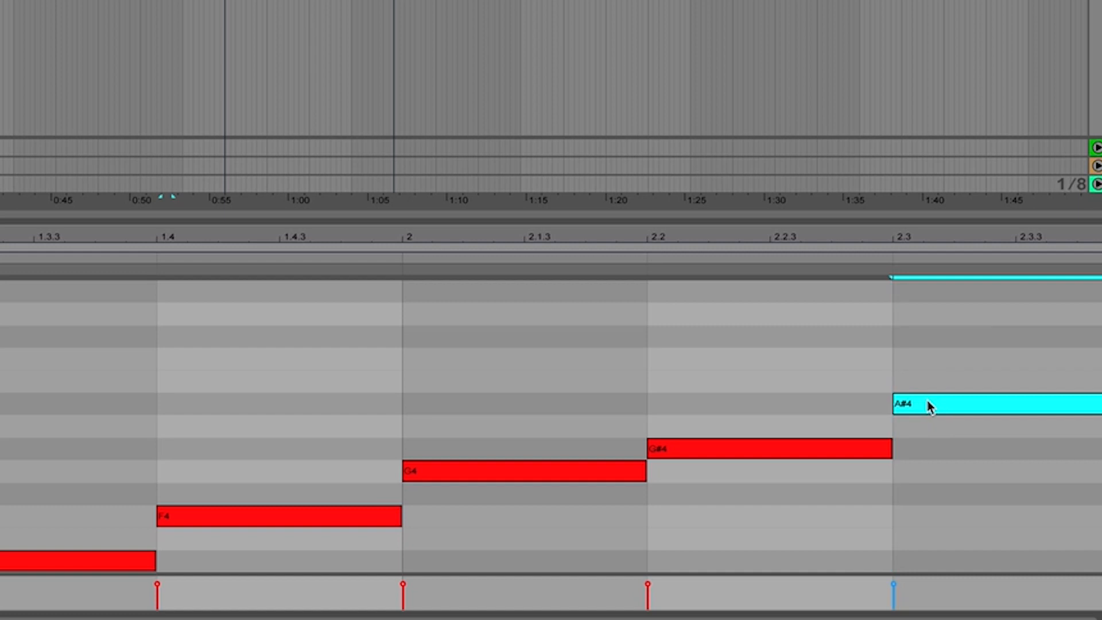
Step: Review the altered notes and play the duplicated clip through to its end
scroll(732, 404, "down", 3)
scroll(732, 403, "up", 6)
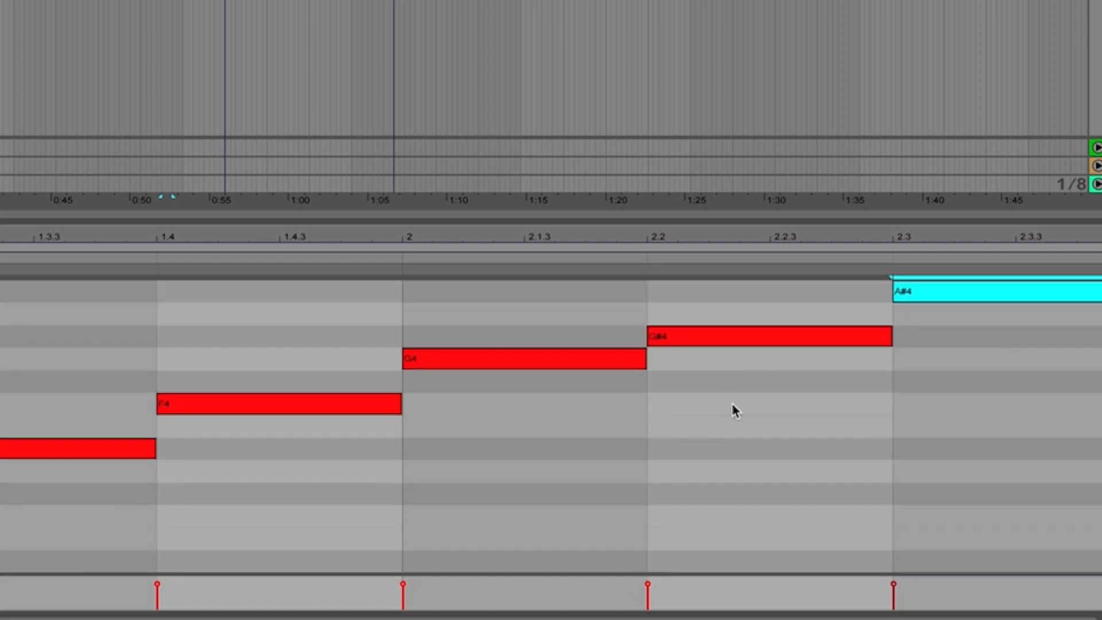
scroll(731, 402, "down", 3)
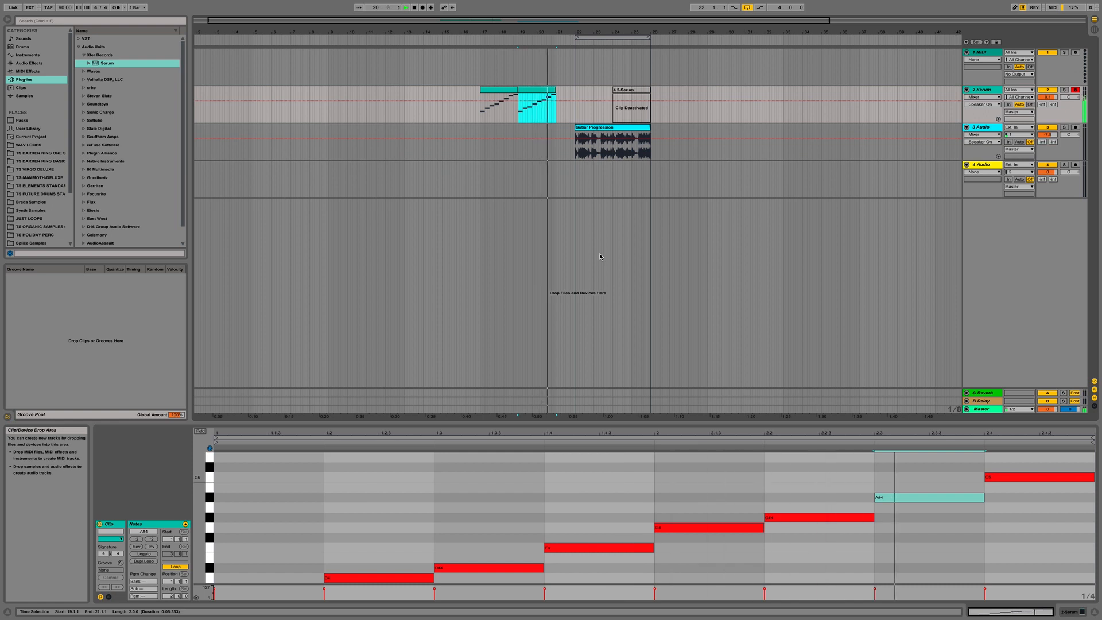
key("space")
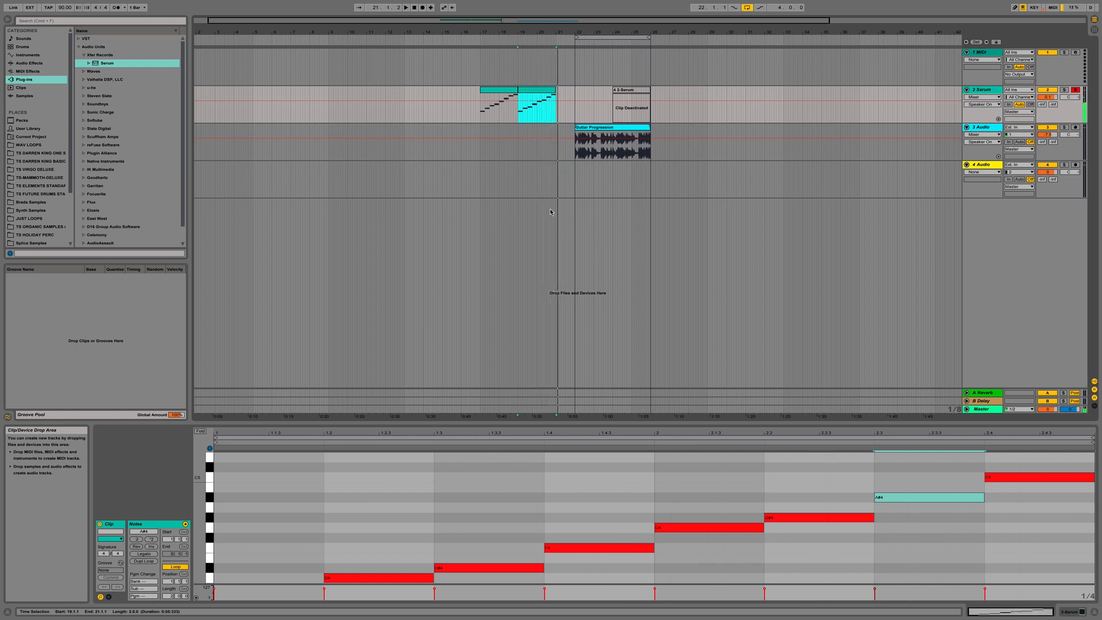
Step: Enlarge the note editor for the original scale clip and transpose all its notes up four semitones, starting the scale on E4
left_click(501, 92)
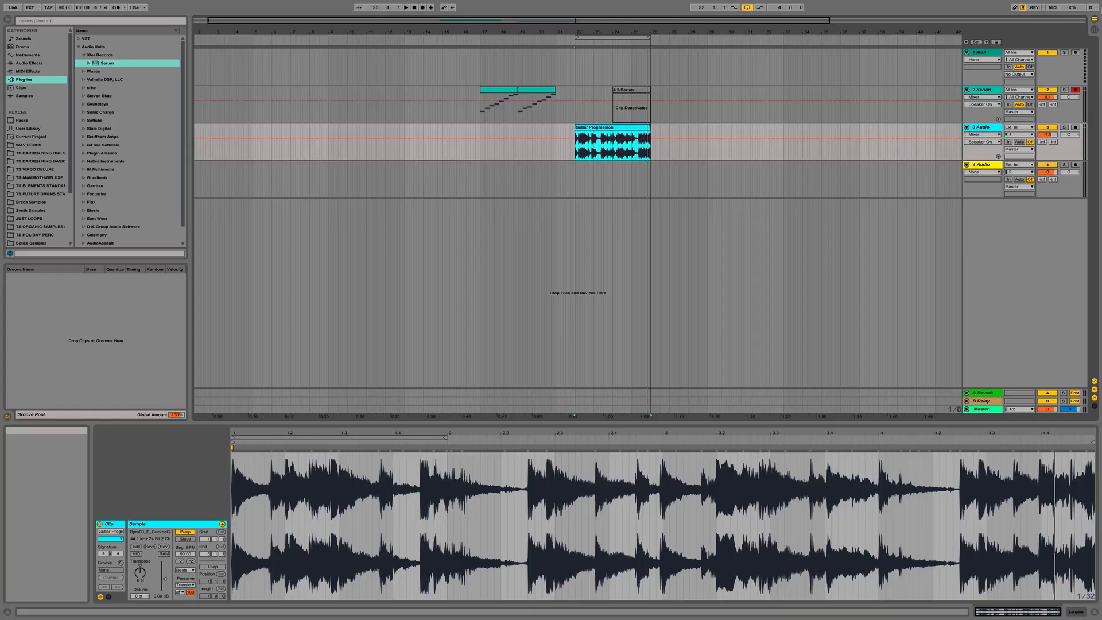
left_click(507, 96)
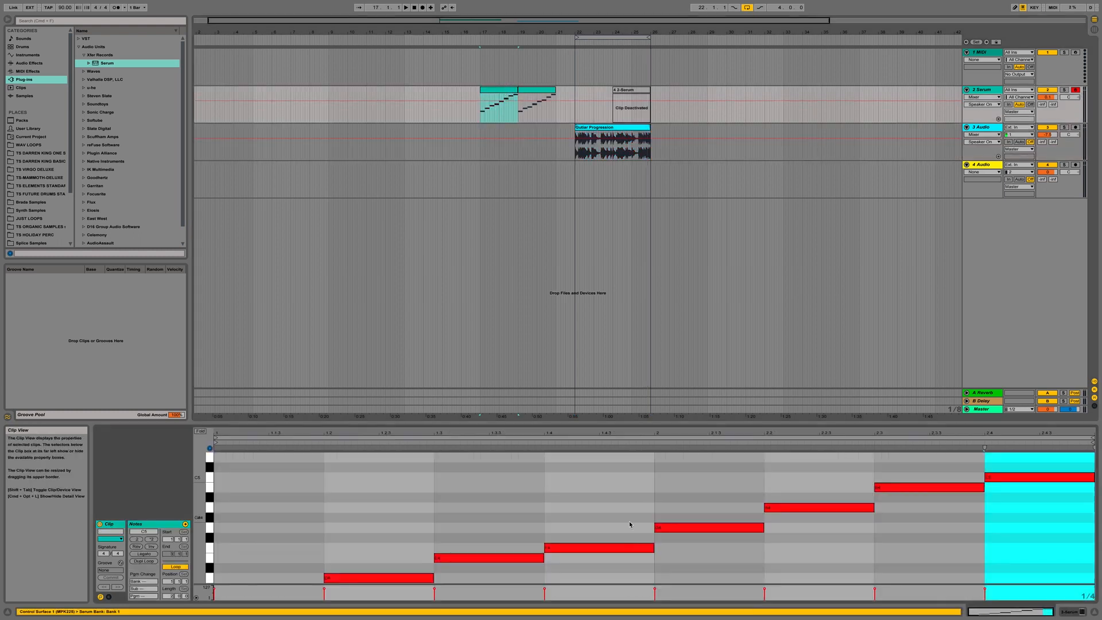
left_click_drag(593, 424, 593, 240)
left_click_drag(1067, 438, 292, 282)
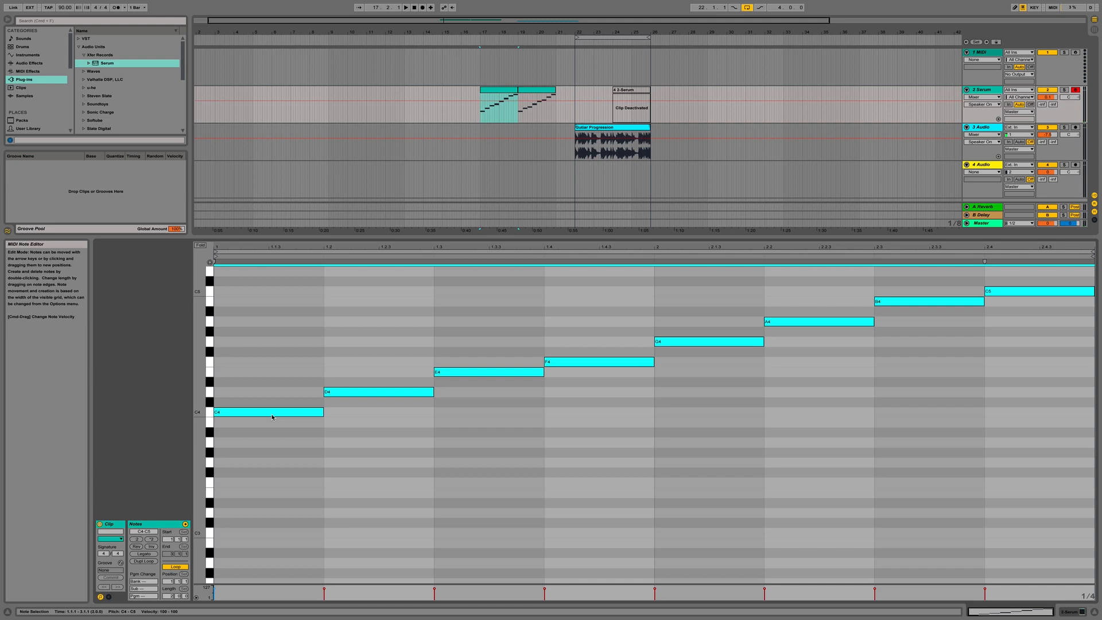
key("Up")
key("Up")
key("Up")
key("Up")
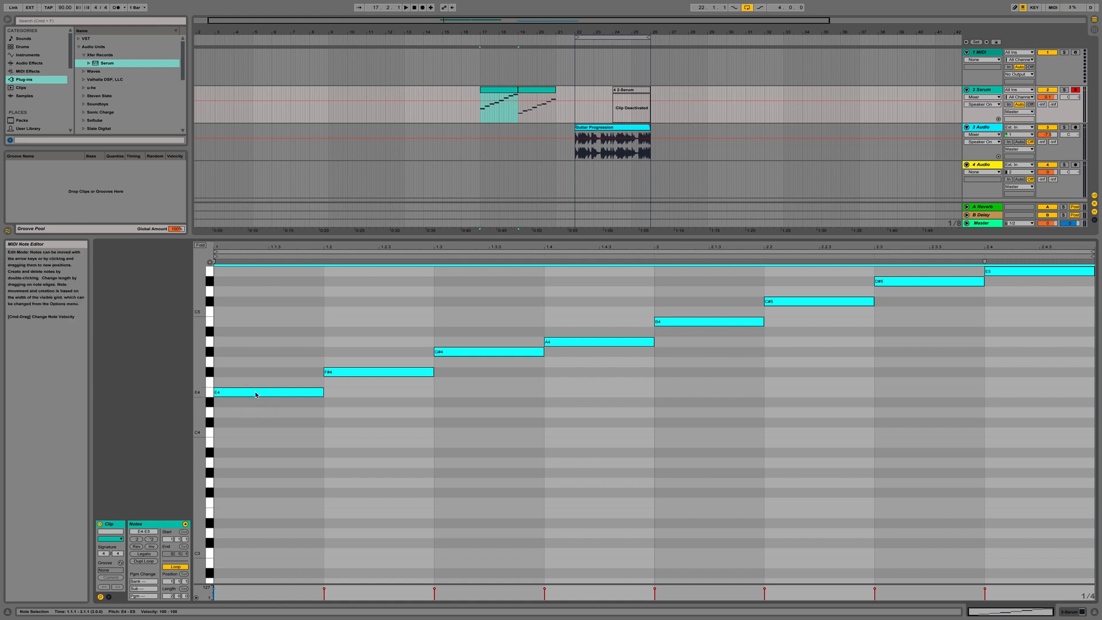
key("super+a")
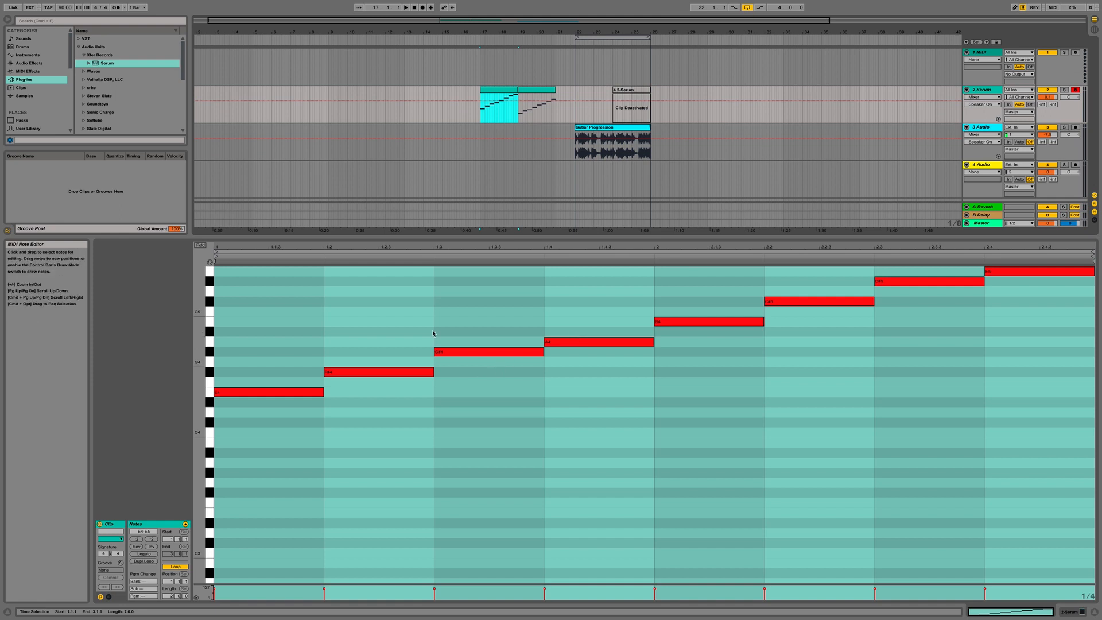
Step: Transpose all notes of the duplicated minor scale clip up four semitones so the scale starts on E4
left_click(545, 97)
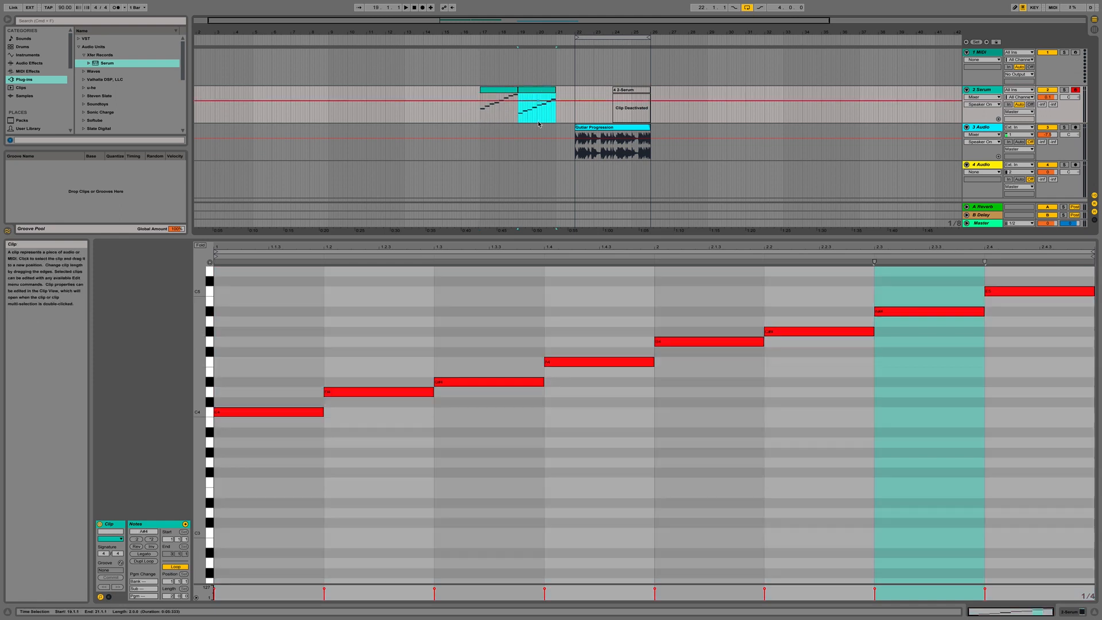
left_click(1051, 438)
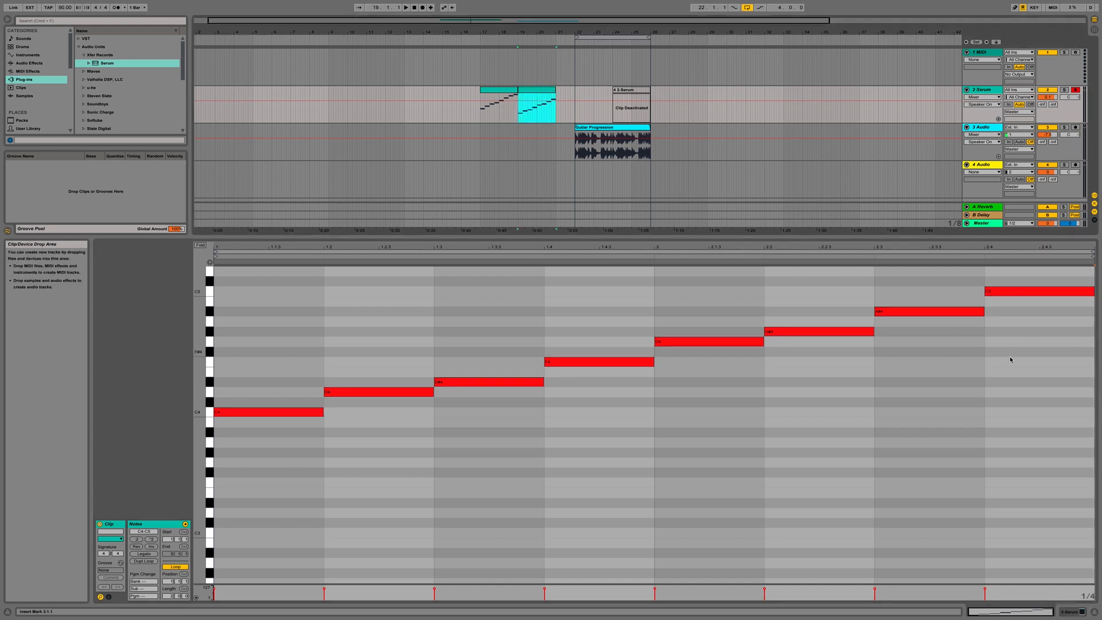
left_click_drag(1072, 396, 201, 269)
left_click(932, 510)
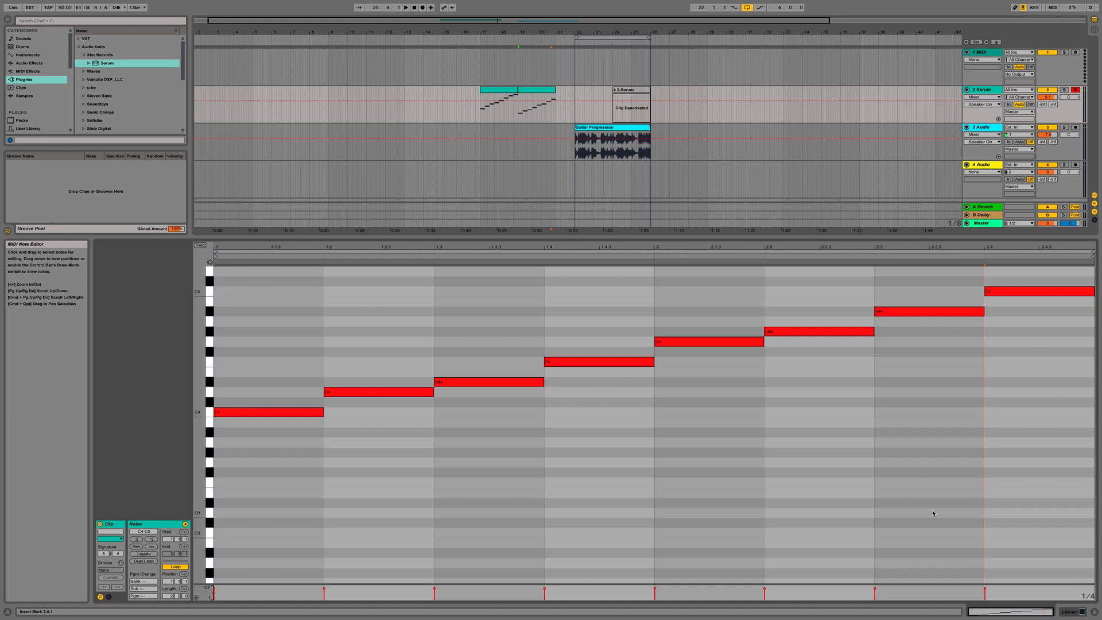
key("super+a")
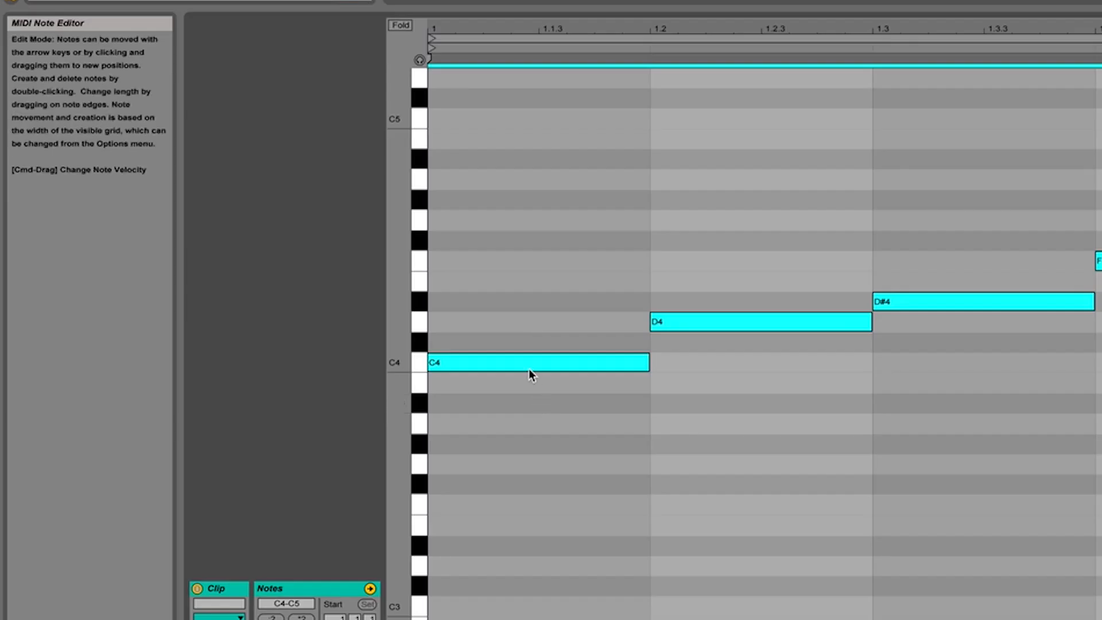
key("Up")
key("Up")
key("Up")
key("Up")
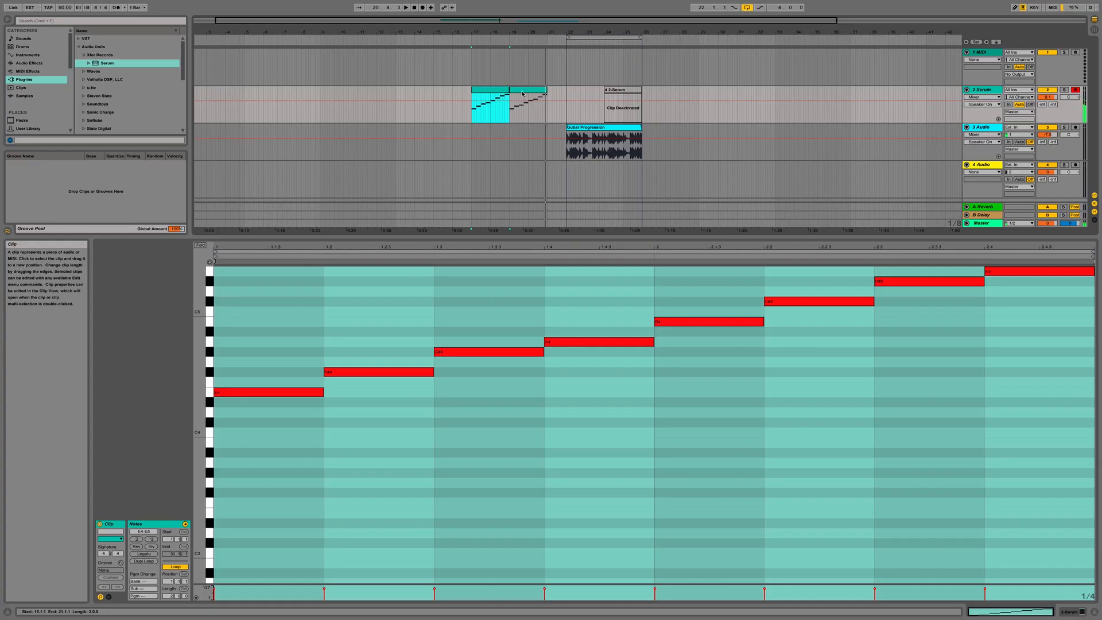
Step: Move both E scale clips together to start at bar 22, aligned with the guitar progression clip
left_click(502, 92, "shift")
left_click_drag(502, 92, 597, 91)
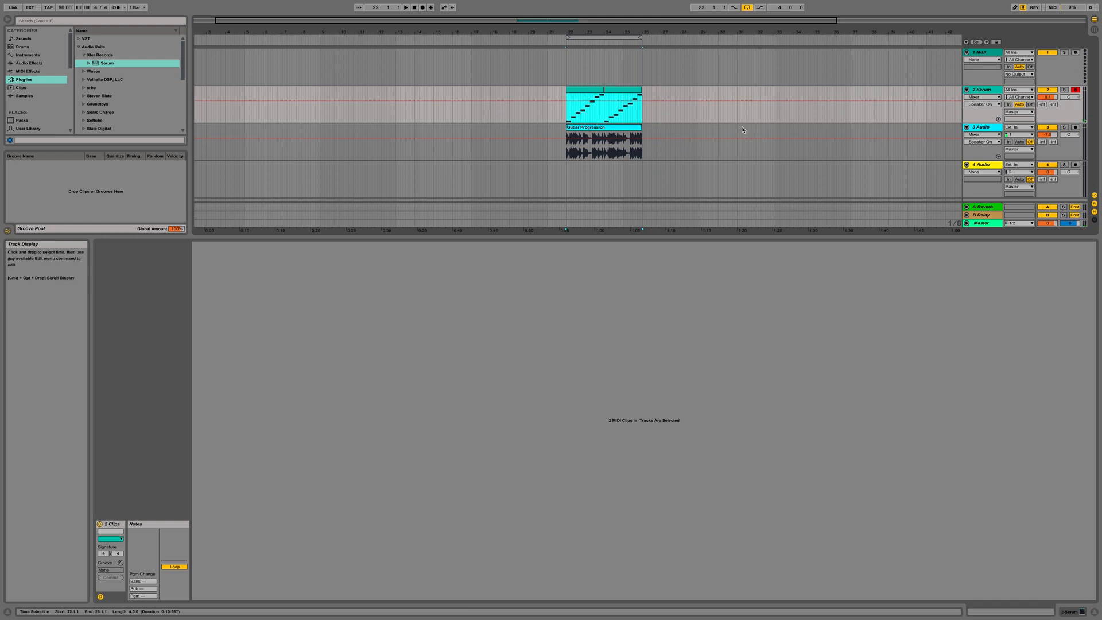
scroll(790, 128, "right", 5)
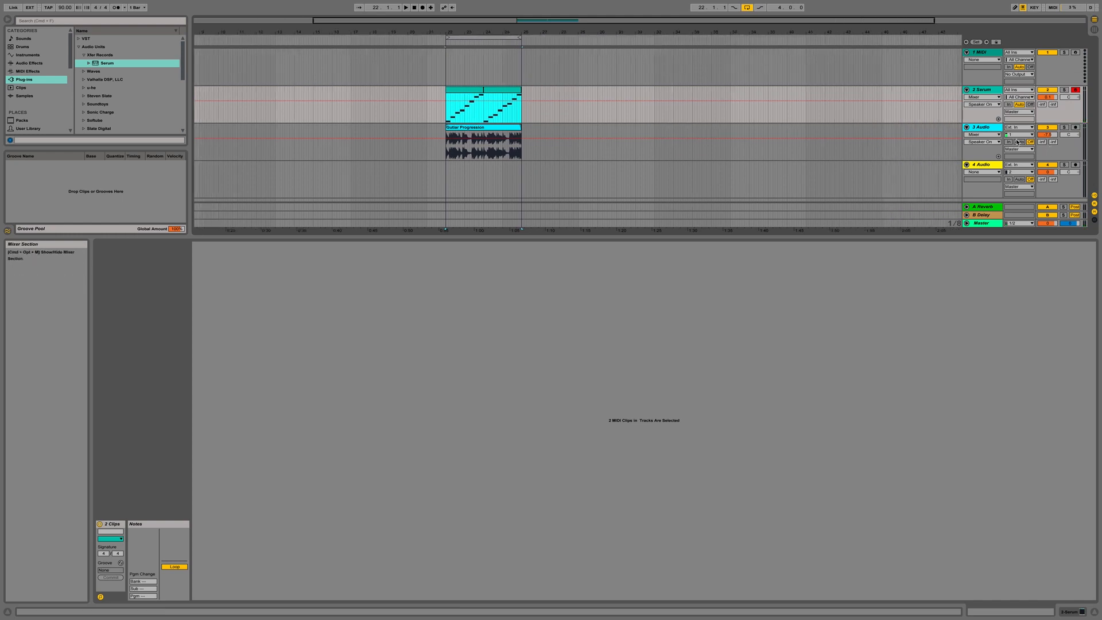
Step: Play the guitar progression from bar 22 together with the E major scale clip to compare how they fit
left_click(496, 132)
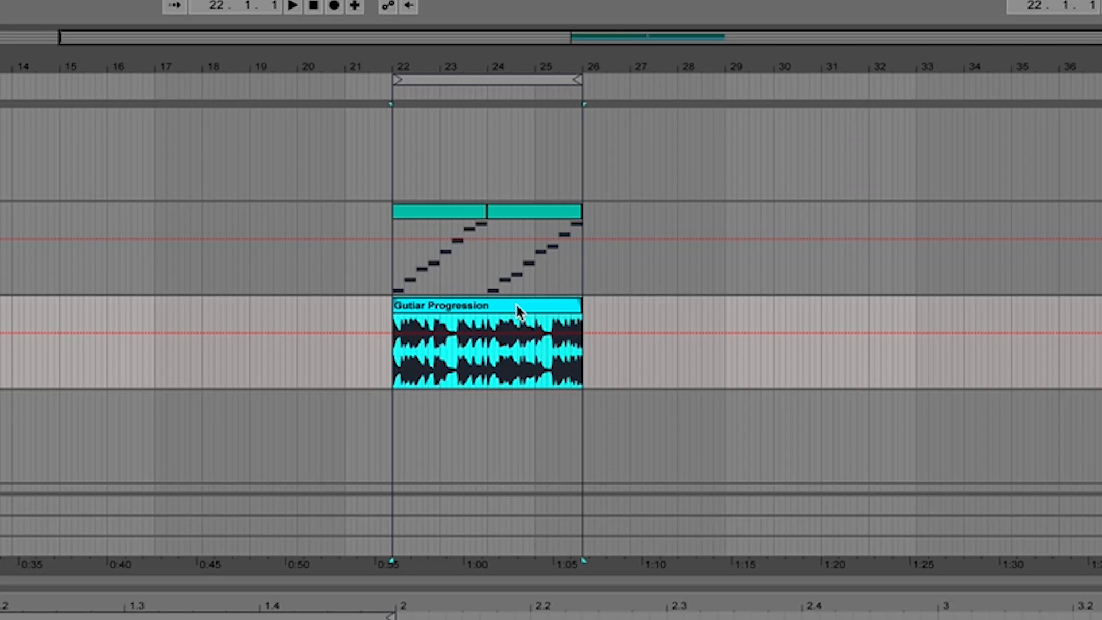
key("space")
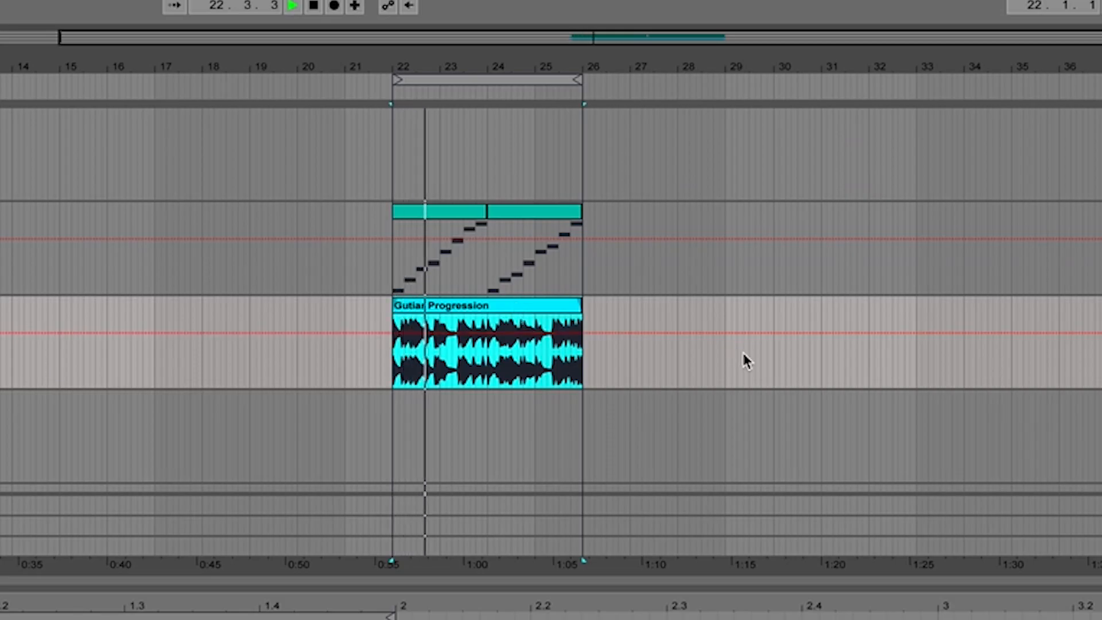
key("space")
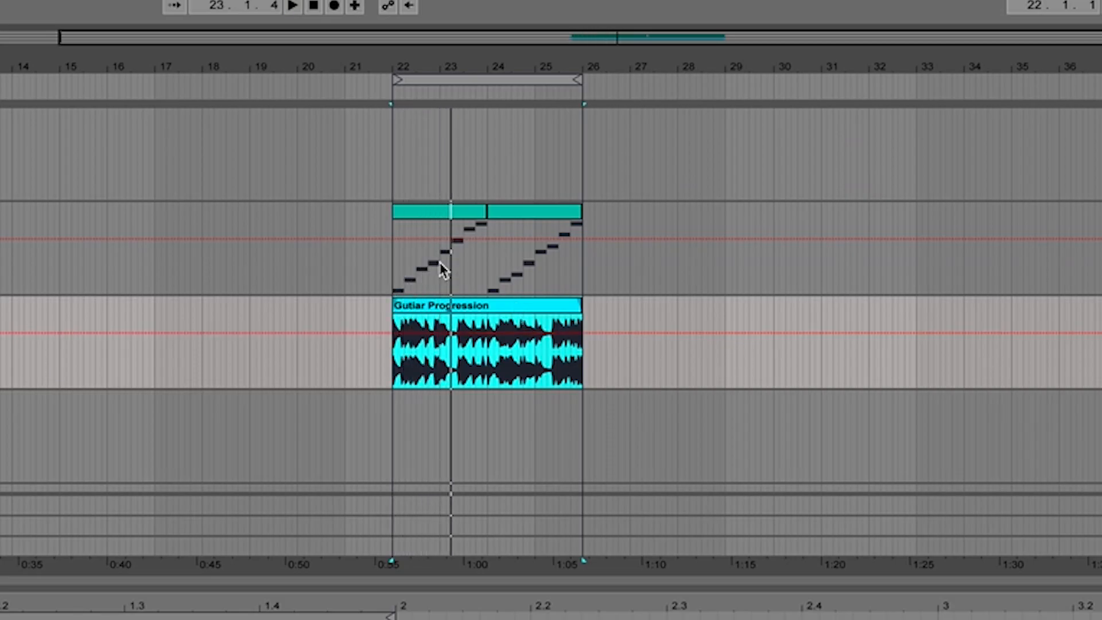
left_click(443, 219)
key("space")
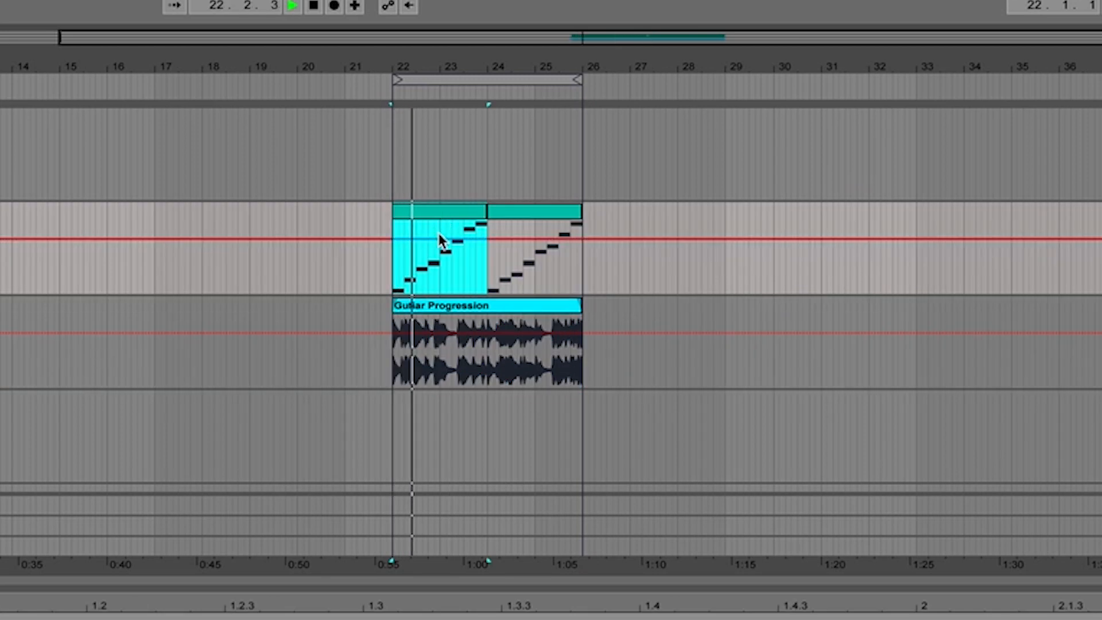
key("space")
left_click(428, 545)
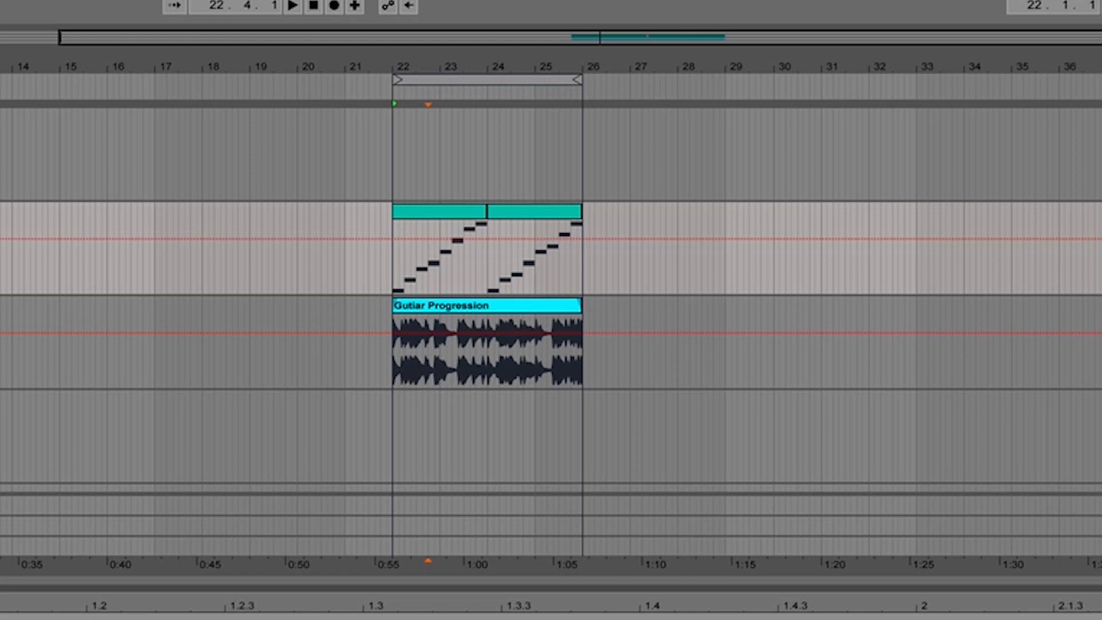
key("space")
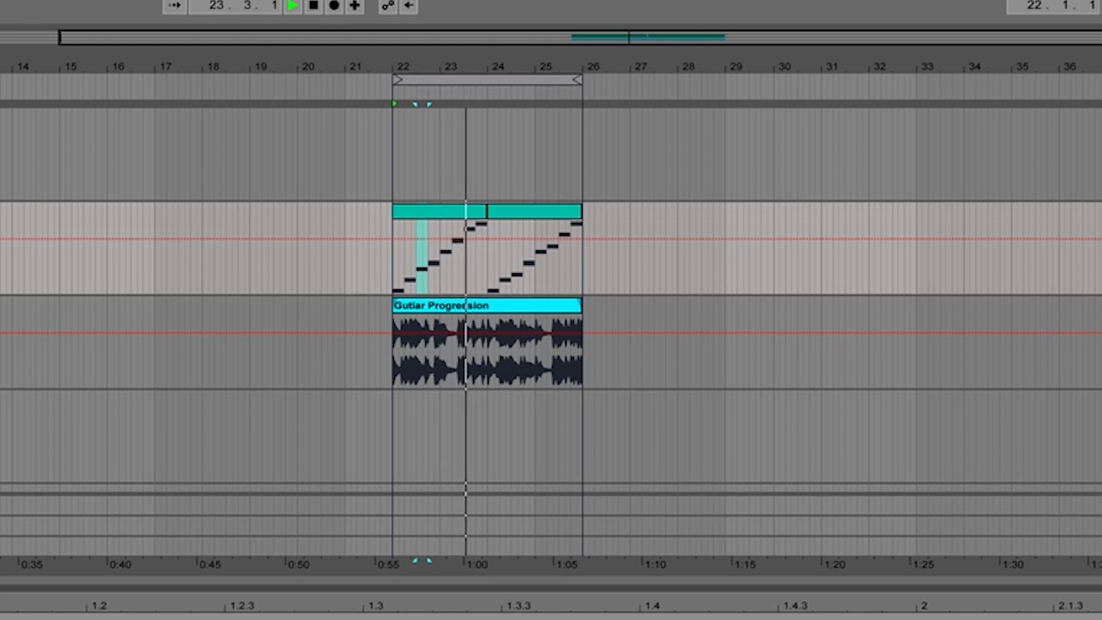
key("space")
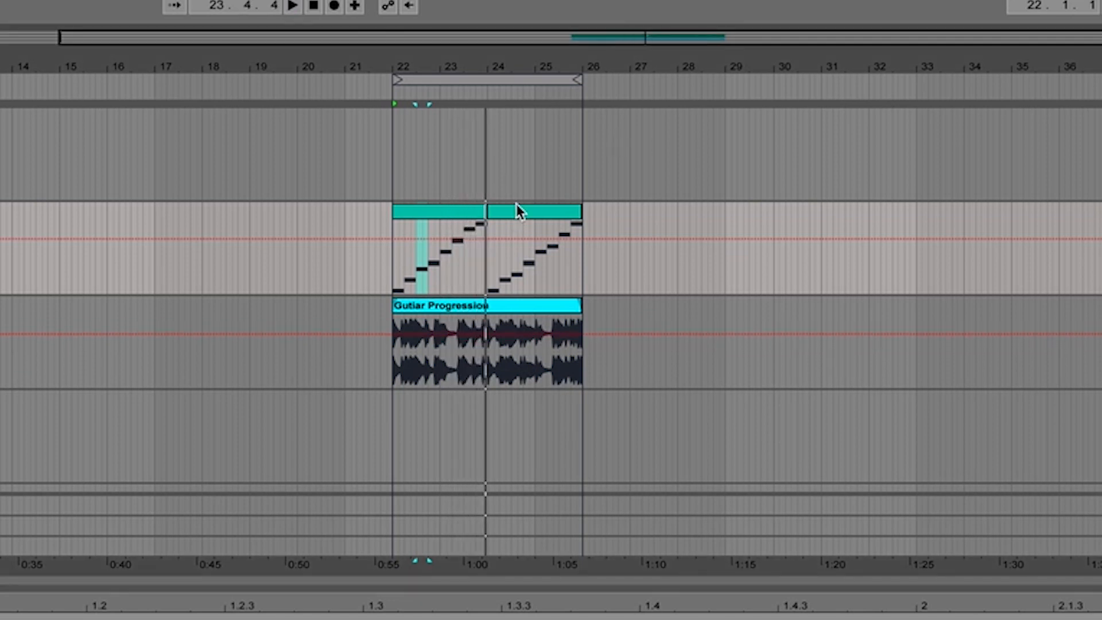
Step: Play the E minor scale clip against the guitar progression from bar 24
left_click(516, 207)
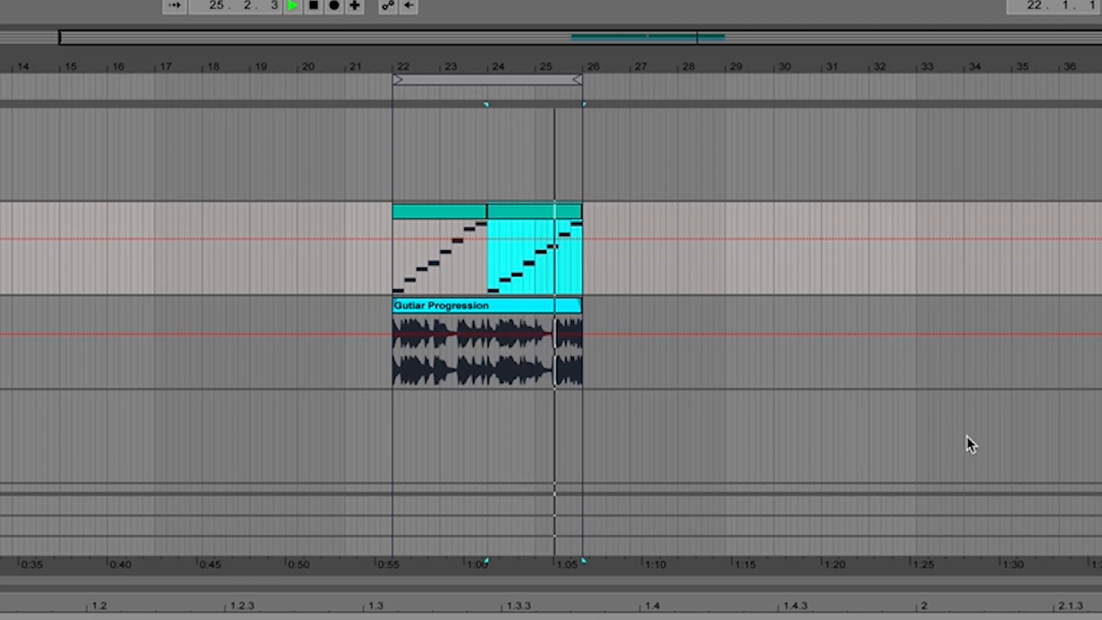
key("space")
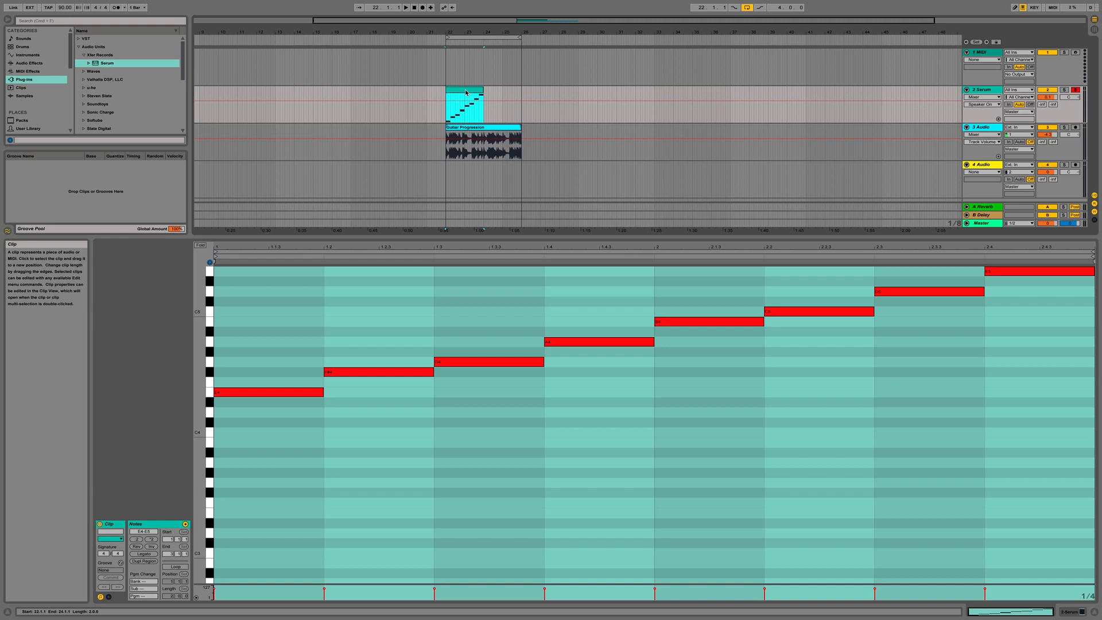
Step: Place the E minor scale clip from bar 20 to bar 26 and fold its note editor to the scale notes
left_click_drag(484, 93, 457, 93)
left_click(555, 90)
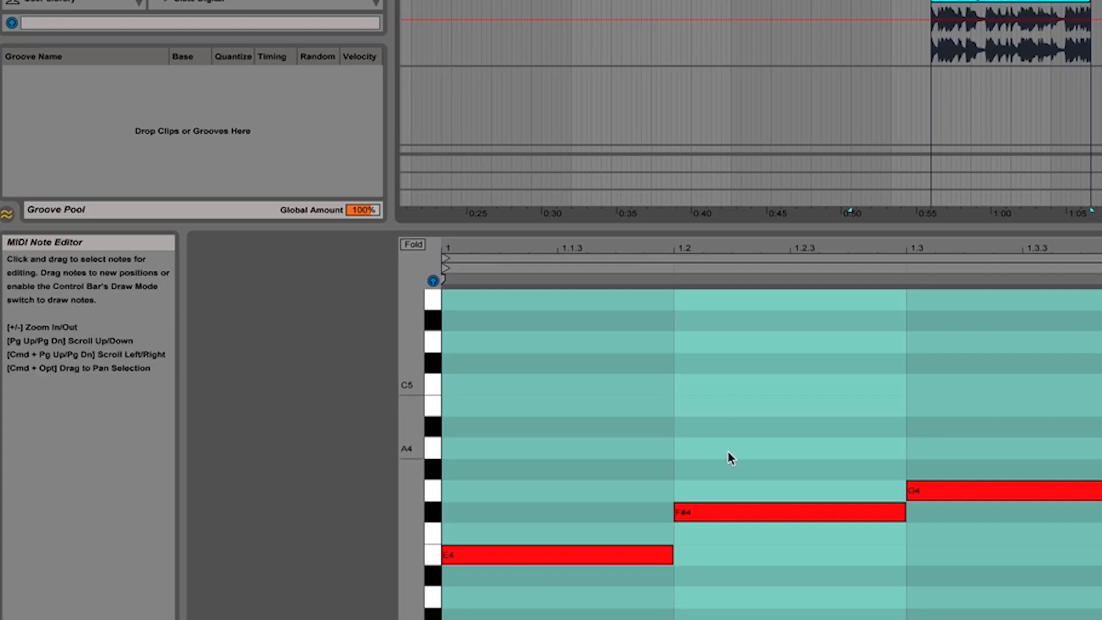
left_click(419, 246)
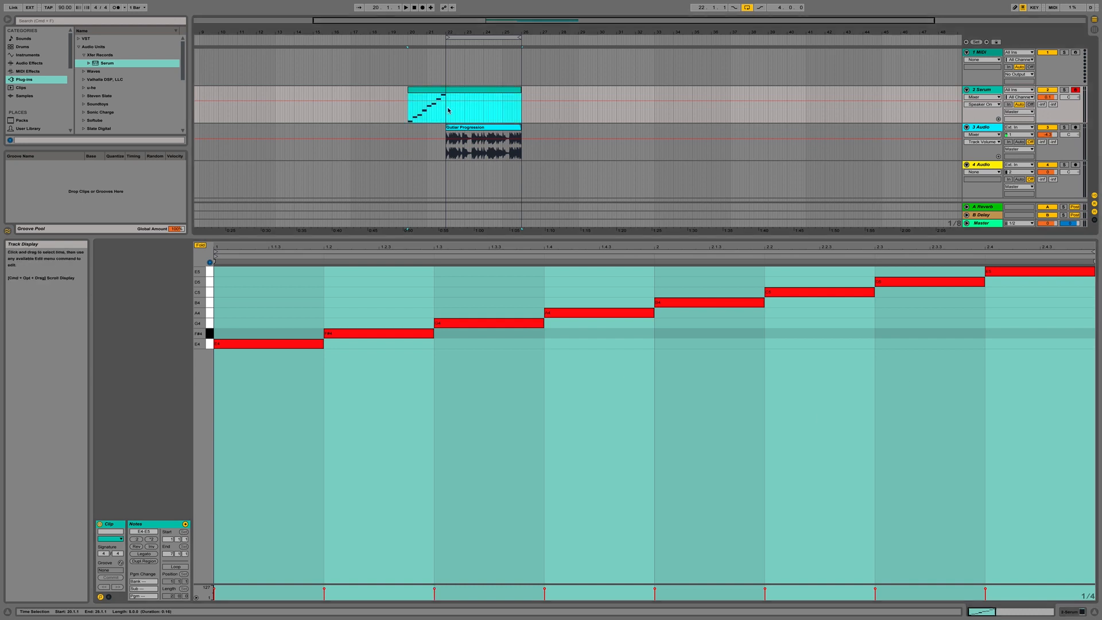
Step: Draw quarter notes in the clip's empty section: G4 at 3.1, D5 at 3.4, C5 at 4.1 and A4 at 4.3
key("super+a")
scroll(682, 512, "right", 10)
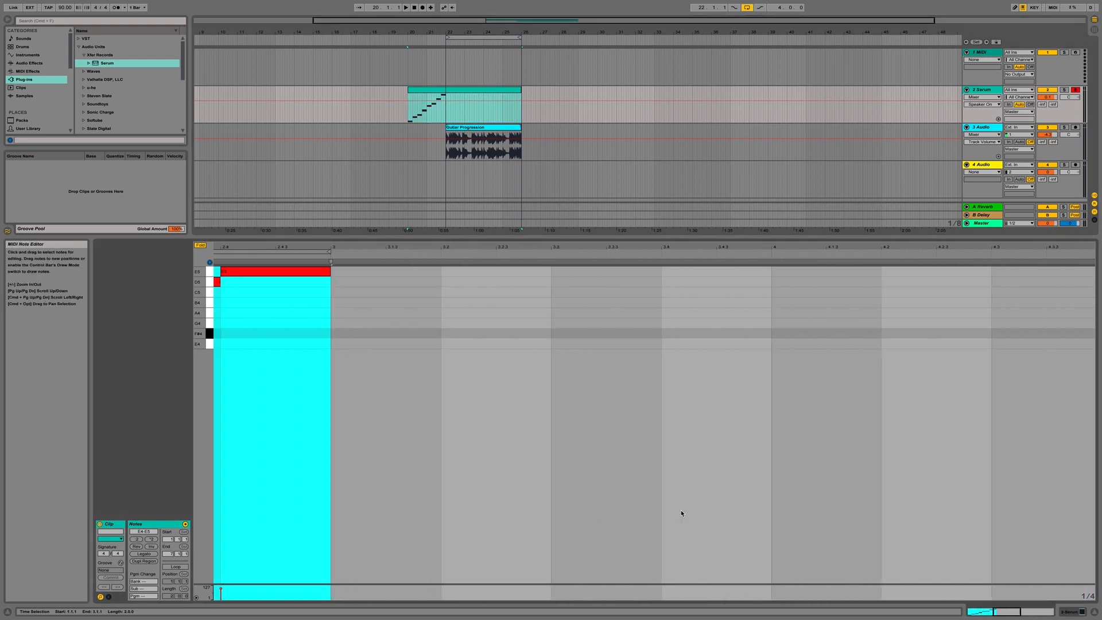
scroll(681, 513, "right", 3)
scroll(476, 486, "right", 2)
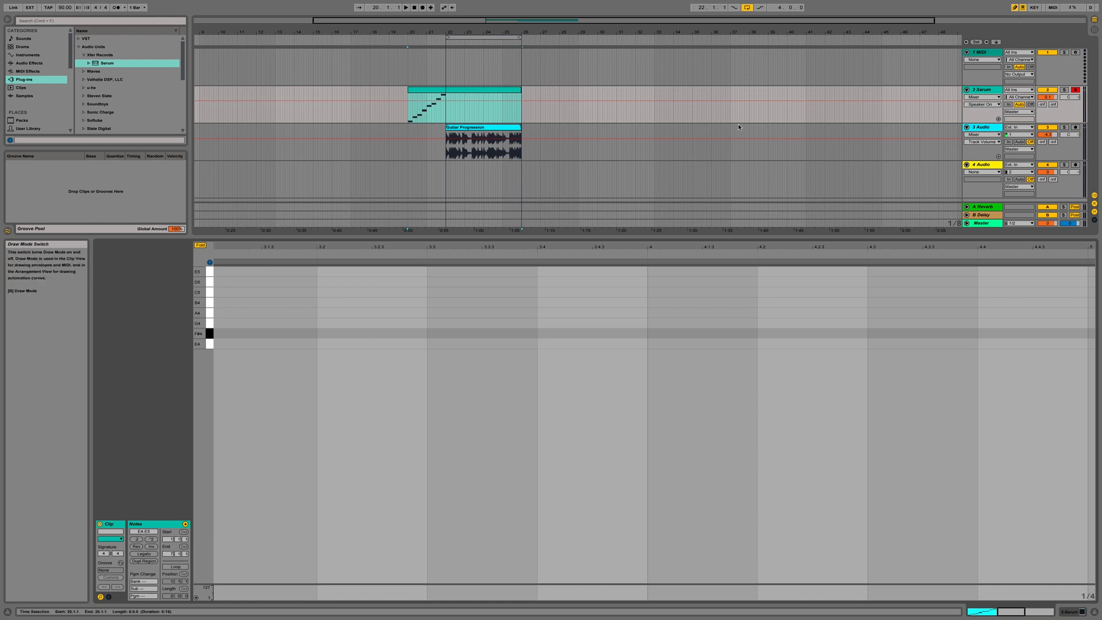
left_click(275, 323)
left_click(577, 282)
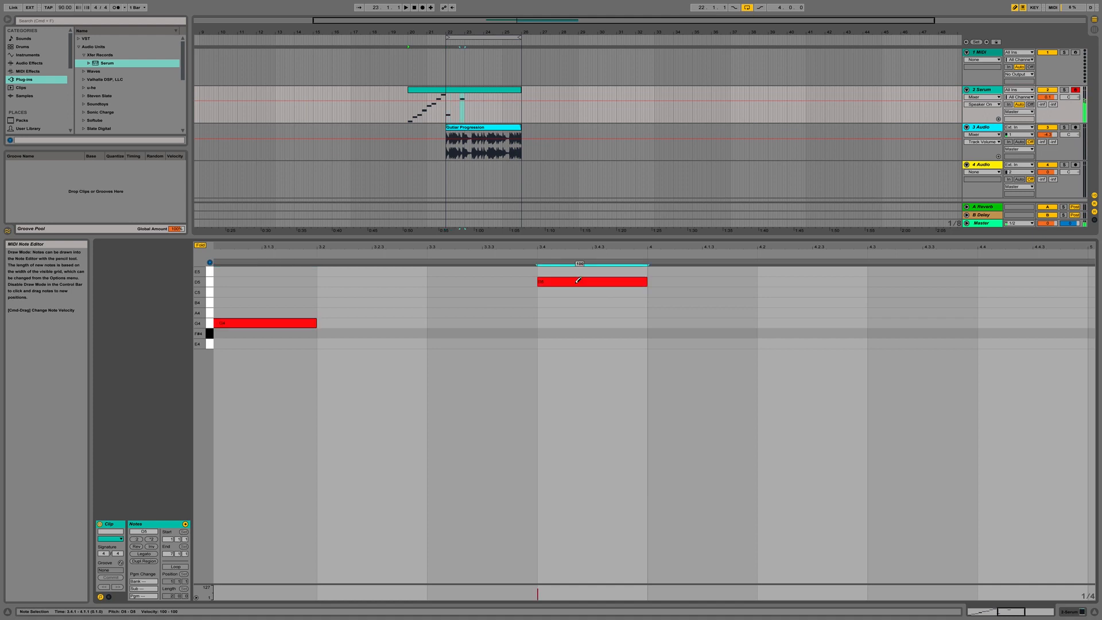
left_click(735, 292)
left_click(899, 311)
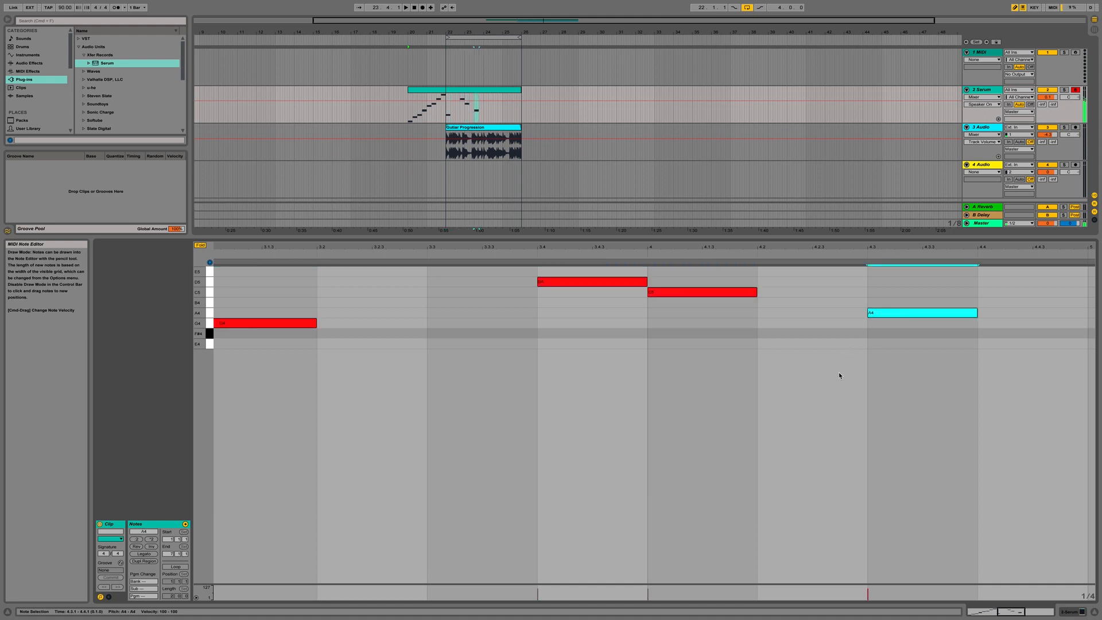
Step: Set the grid to 1/8 and draw G4 at 5.1, C5 at 5.1.3, B4 at 5.2, E5 at 5.2.3 and B4 at 5.3.3
right_click(835, 378)
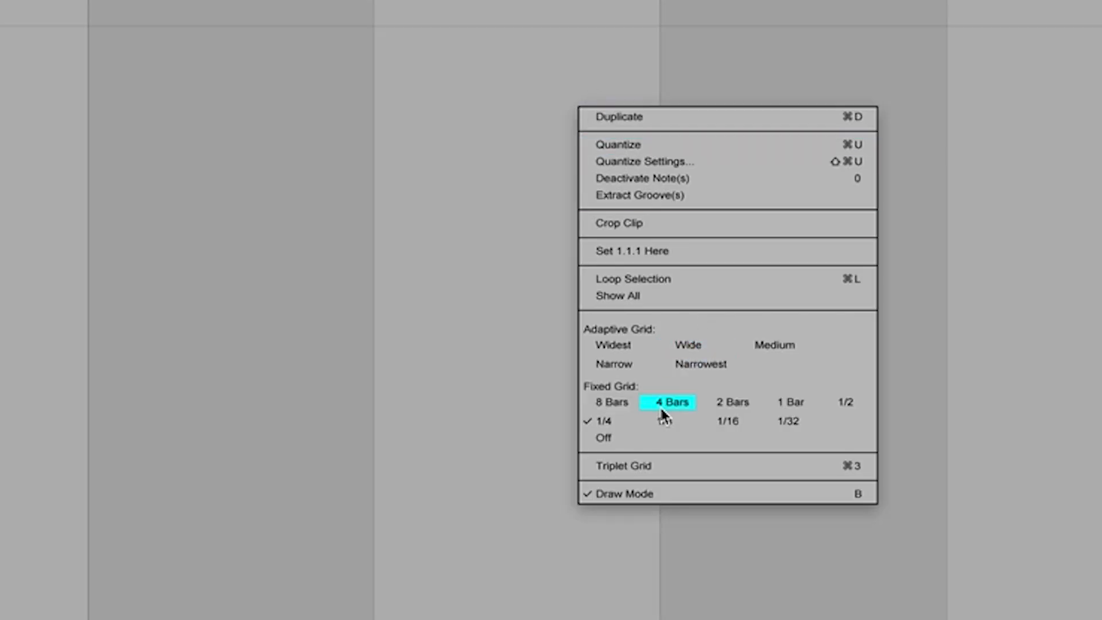
left_click(669, 423)
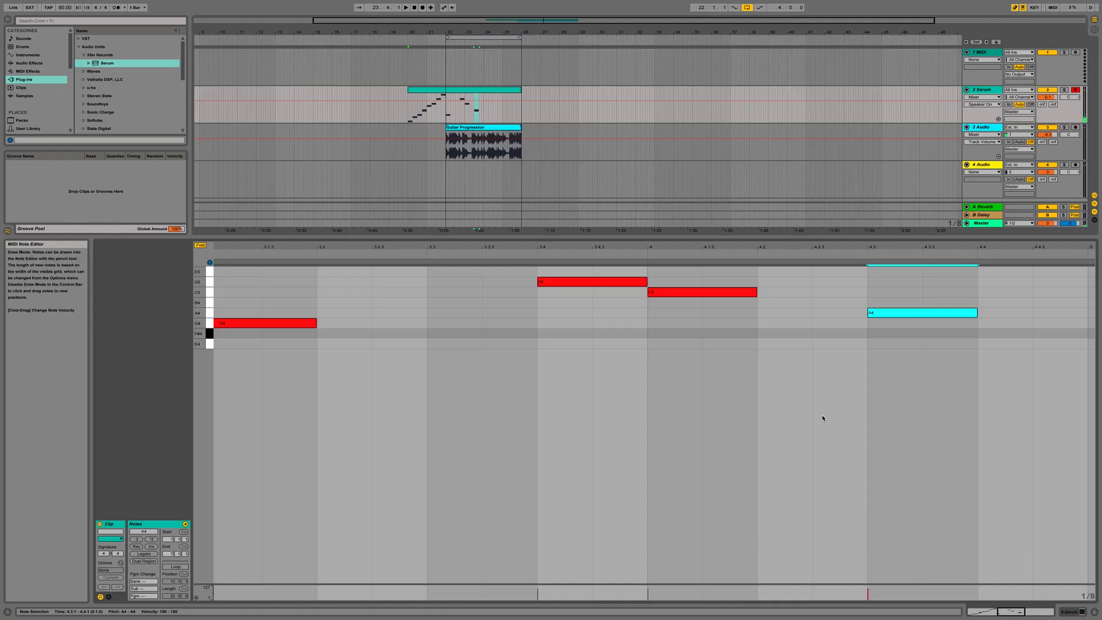
scroll(822, 418, "right", 8)
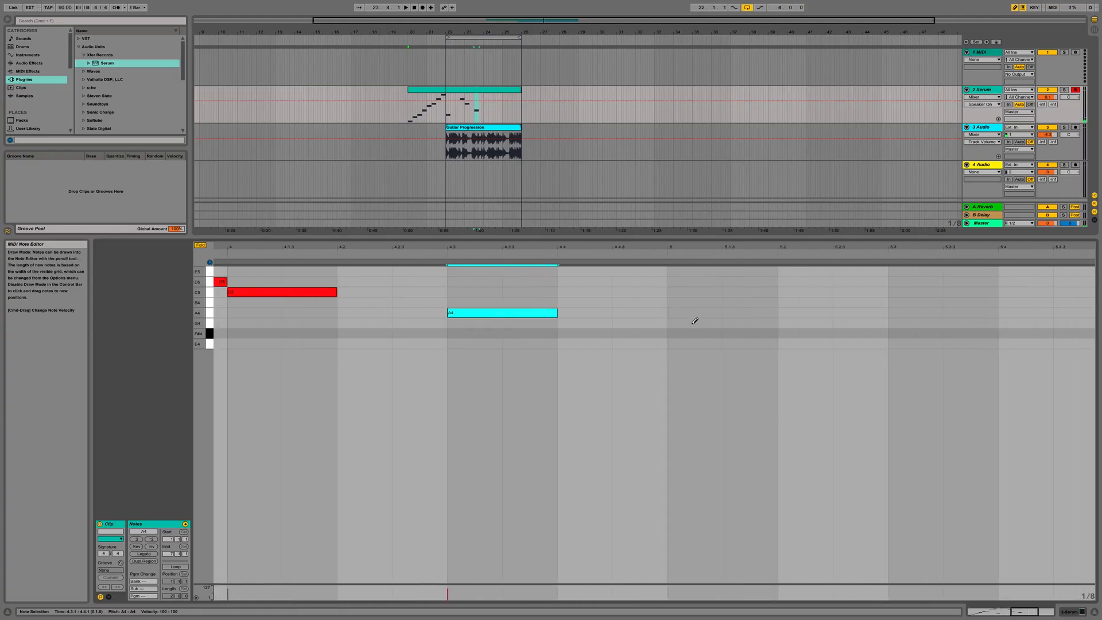
left_click(692, 322)
left_click(749, 293)
left_click(803, 301)
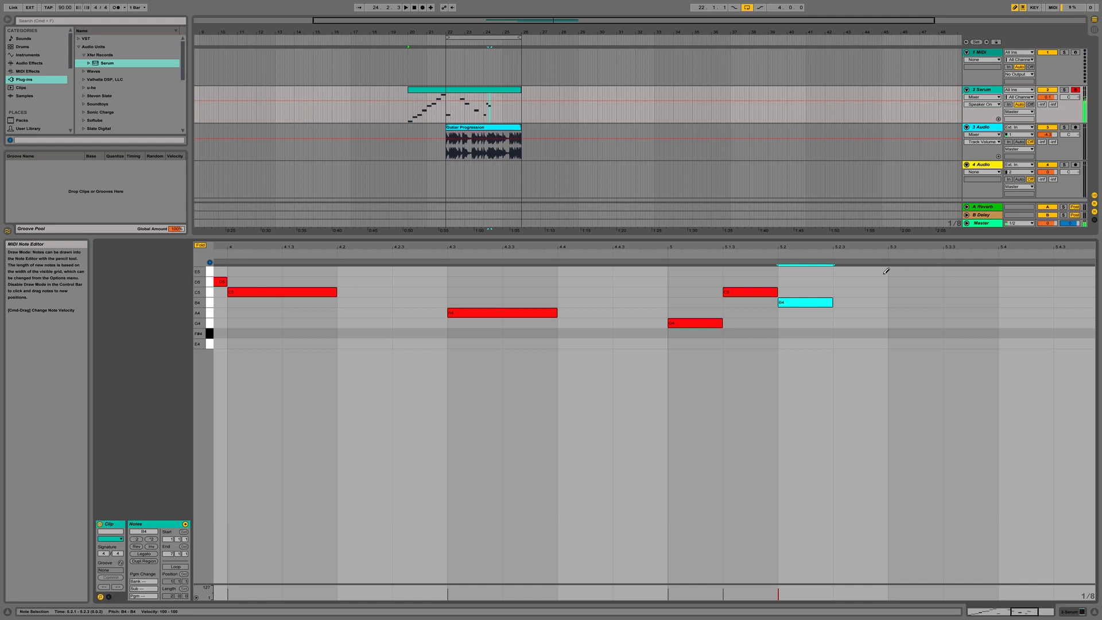
left_click(884, 272)
left_click(980, 301)
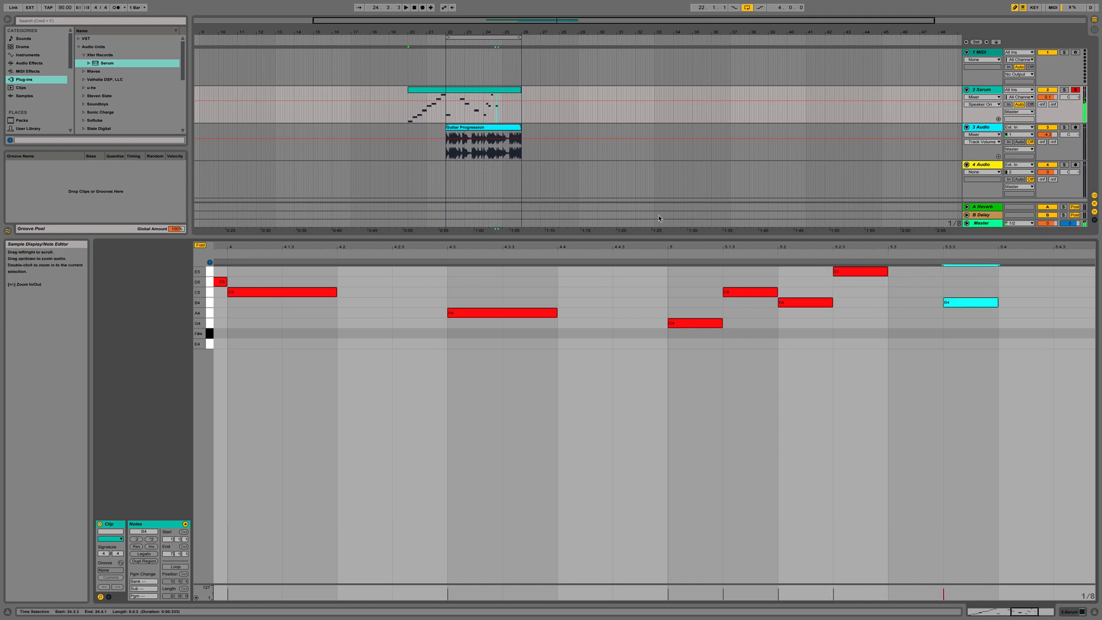
Step: Draw eighth notes in the clip's last bar: F#4 at 6.2, B4 at 6.3.3 and D5 at 6.4
scroll(1008, 335, "right", 5)
scroll(976, 332, "right", 3)
left_click(916, 333)
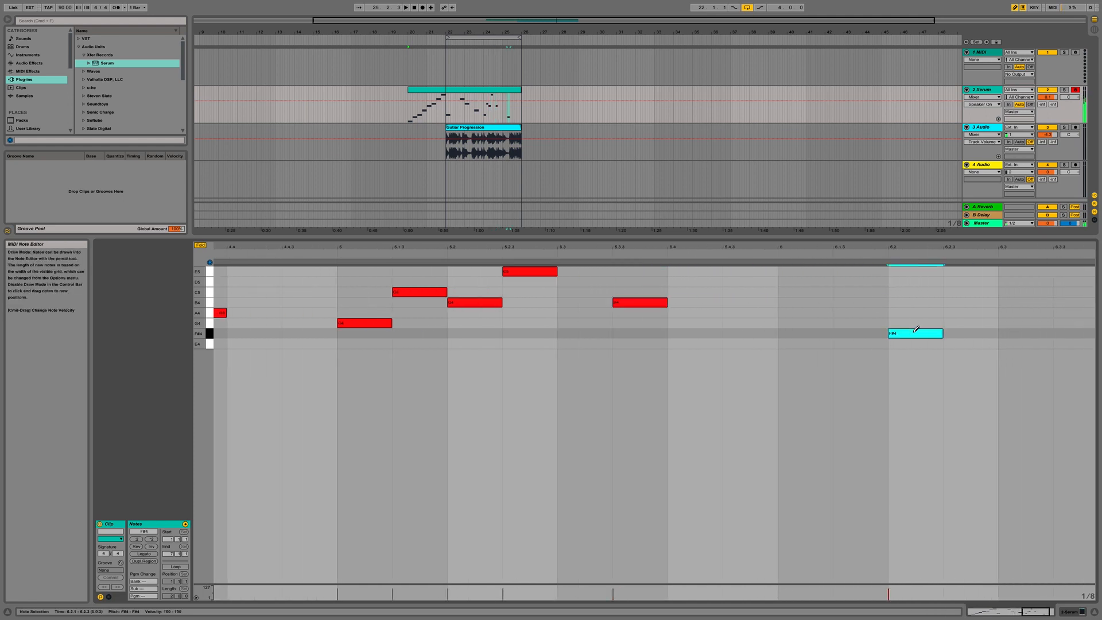
scroll(1031, 359, "right", 4)
left_click(957, 303)
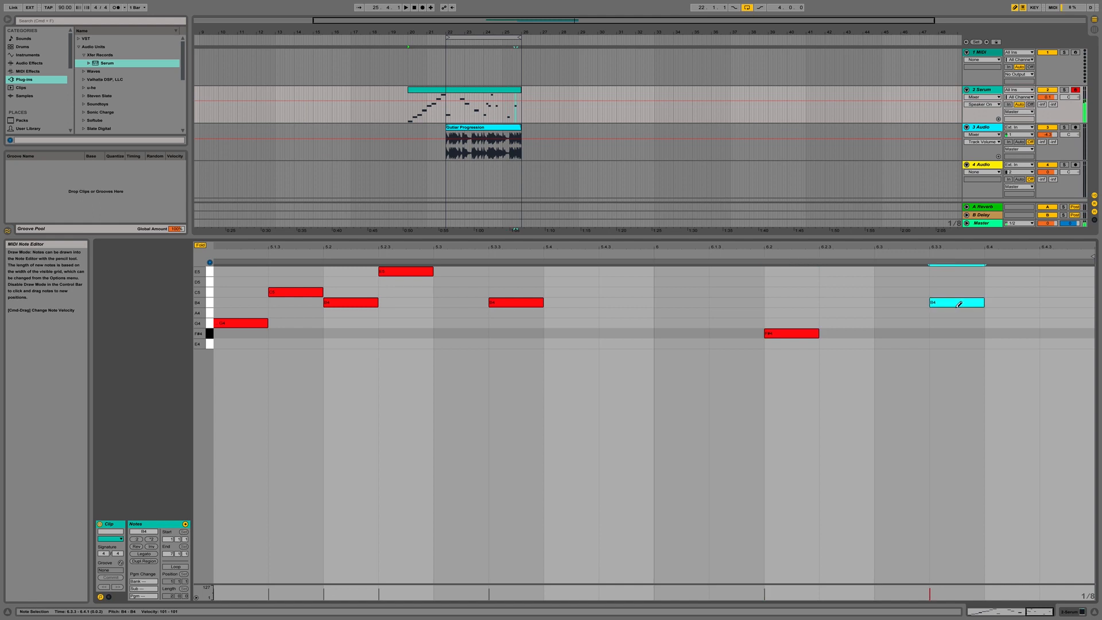
left_click(1025, 284)
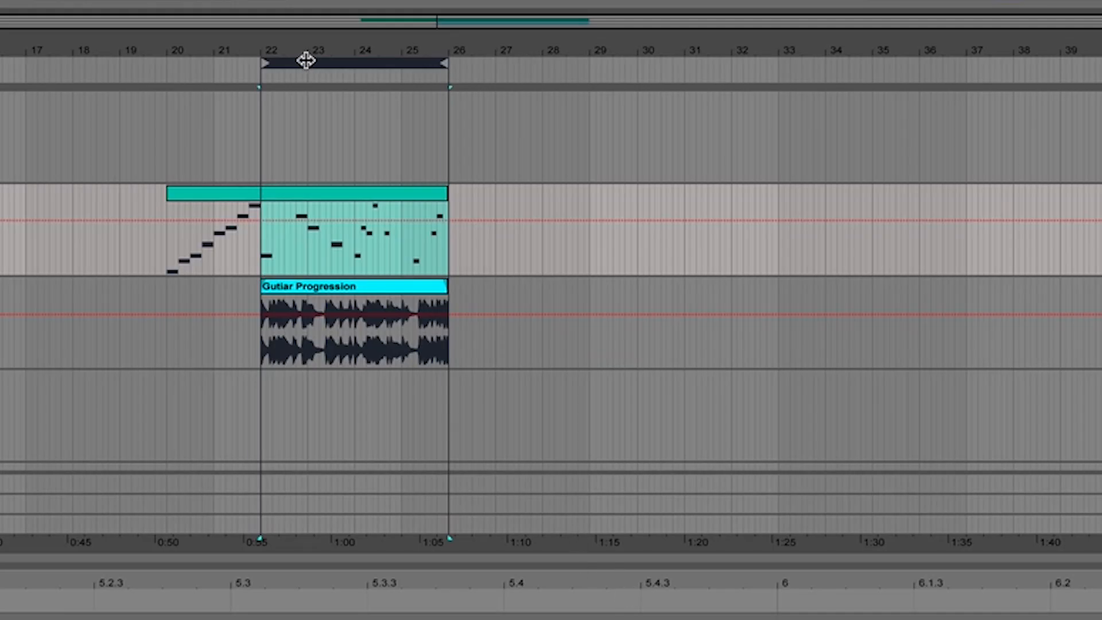
Step: Play the loop from bar 22 to 26 with the drawn melody and guitar progression, and review the clip's notes
left_click_drag(306, 60, 300, 61)
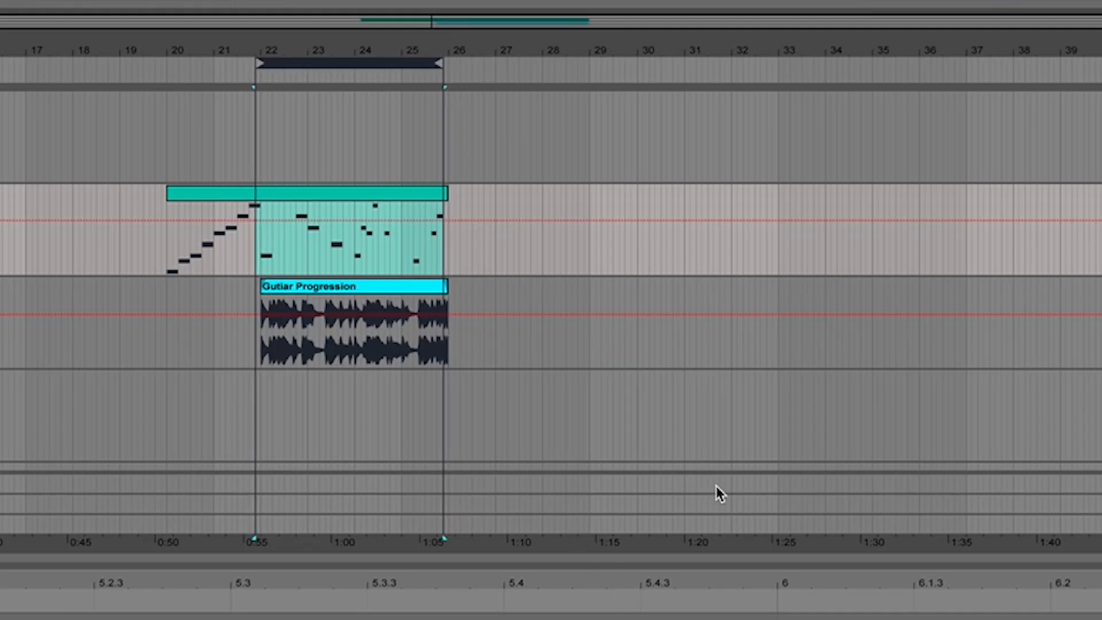
left_click_drag(378, 63, 384, 61)
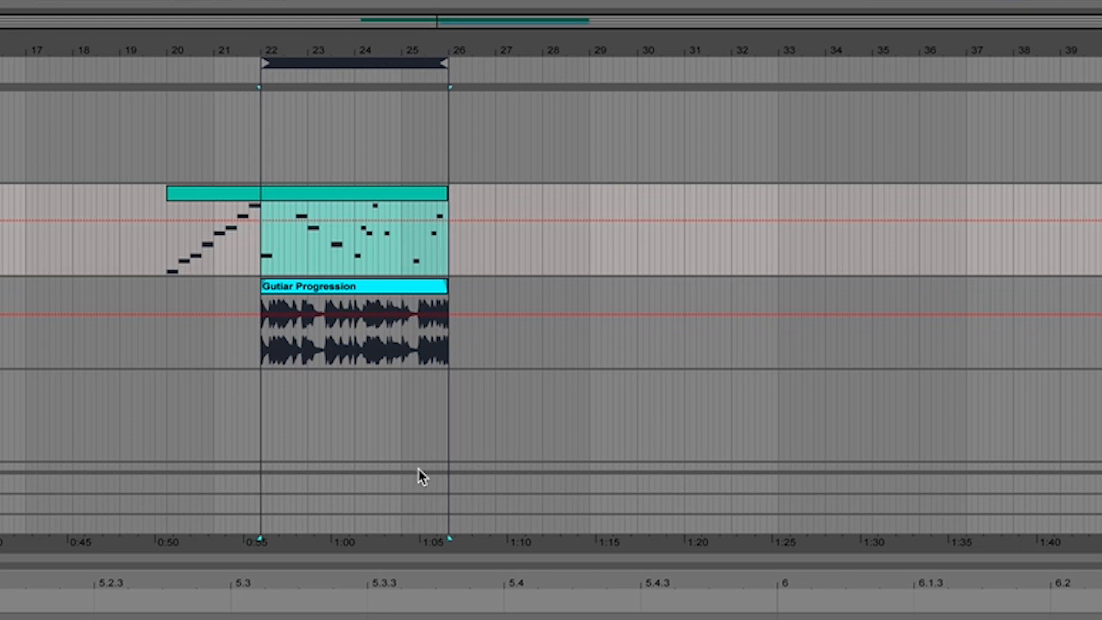
key("space")
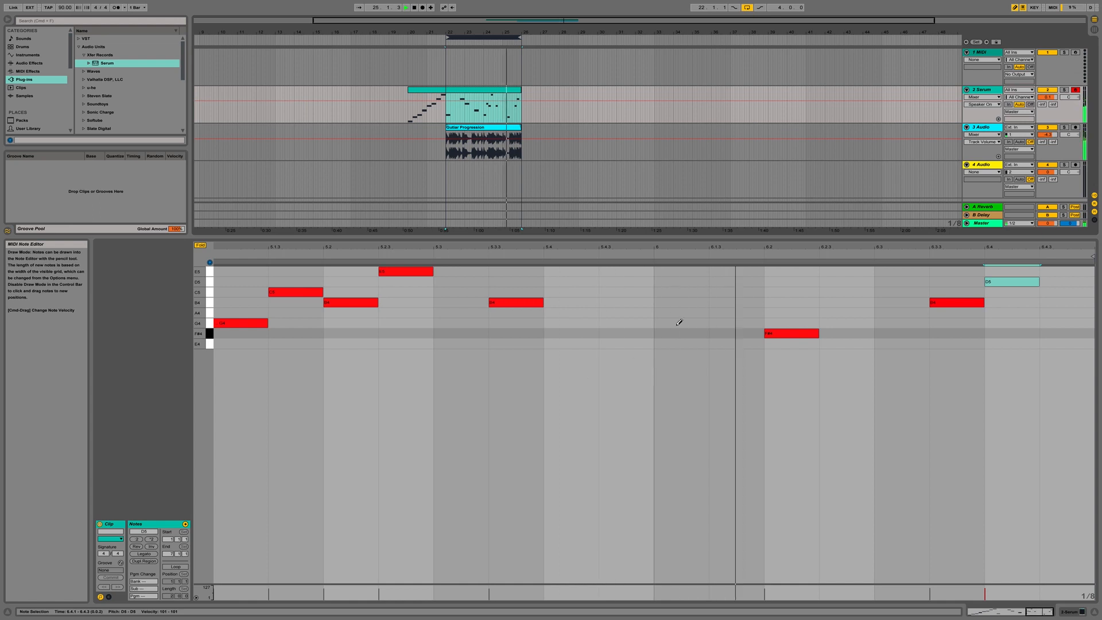
scroll(534, 362, "left", 15)
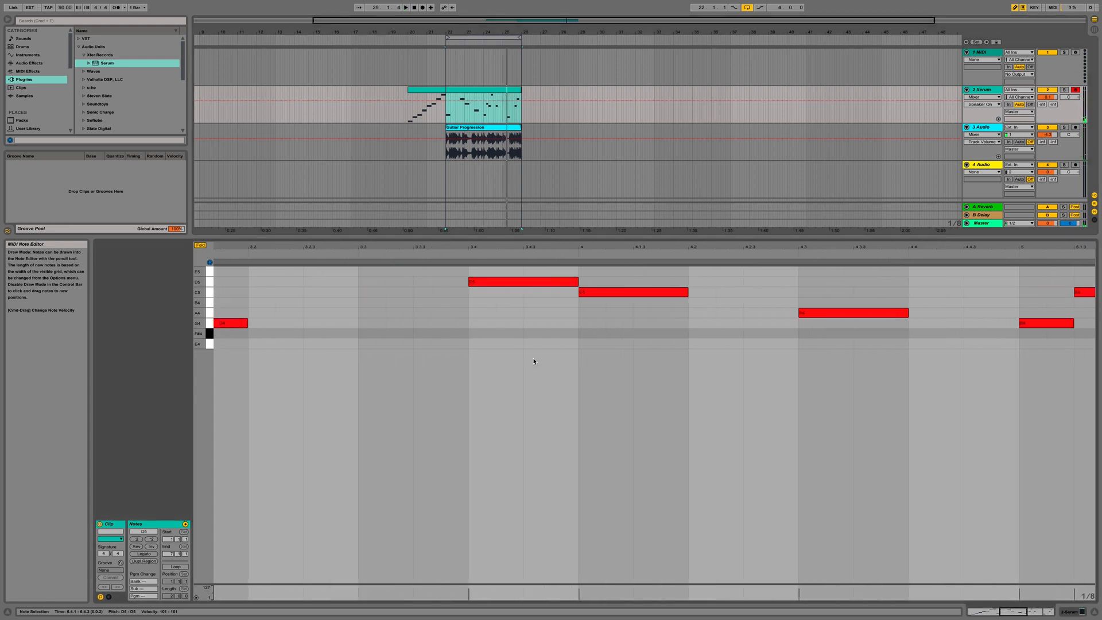
scroll(531, 356, "right", 15)
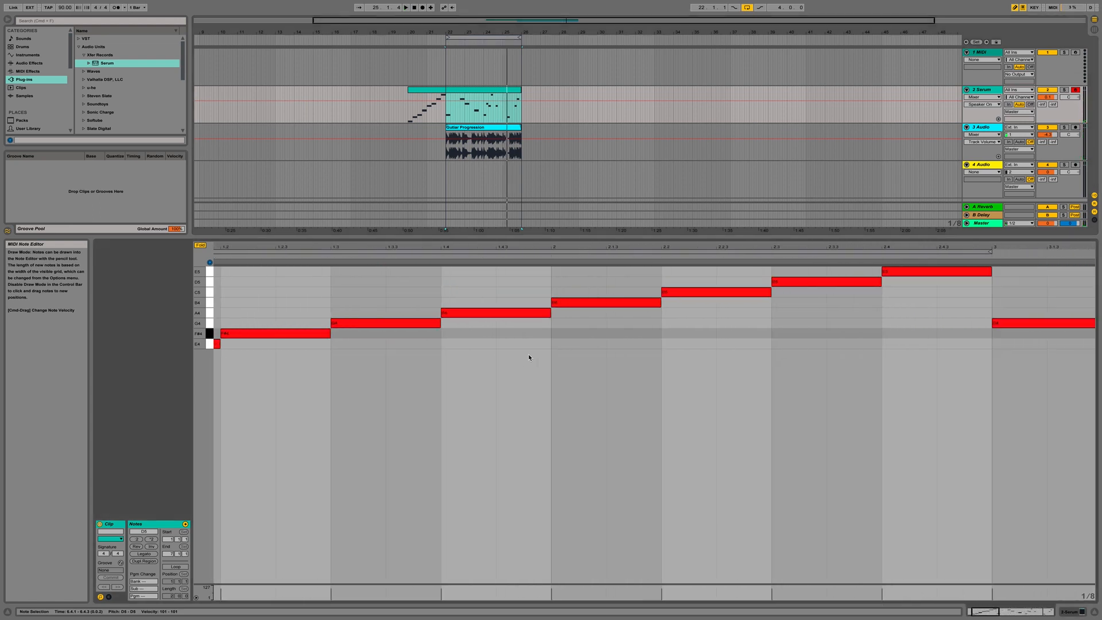
Step: Trim the start of the Serum MIDI clip to bar 22, in line with the guitar progression, and play the loop
left_click(480, 92)
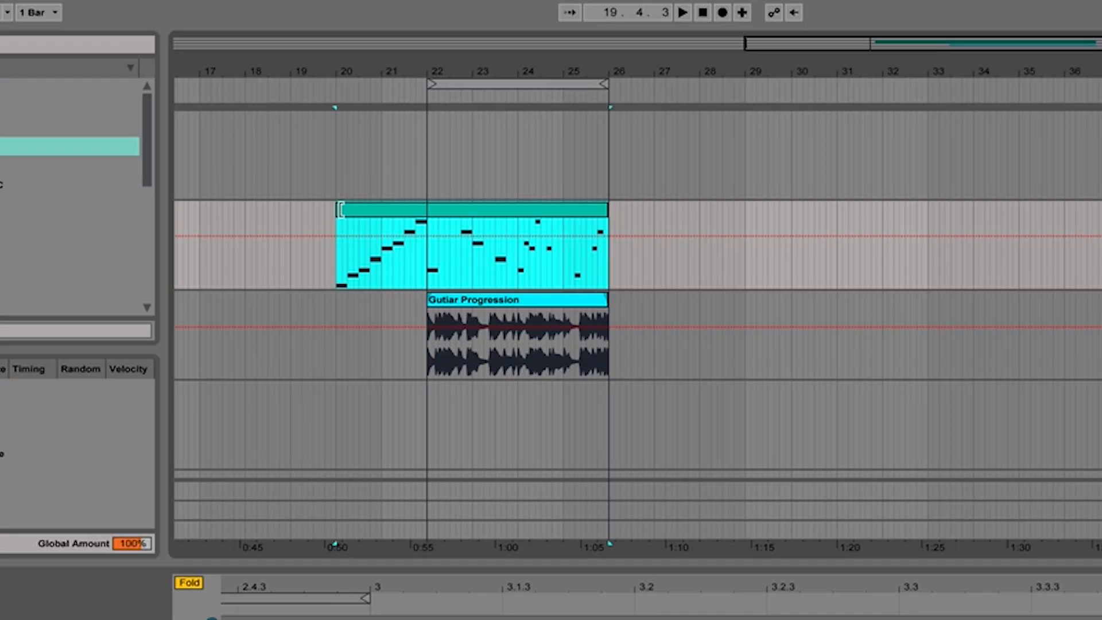
left_click_drag(341, 210, 421, 203)
left_click_drag(424, 202, 426, 202)
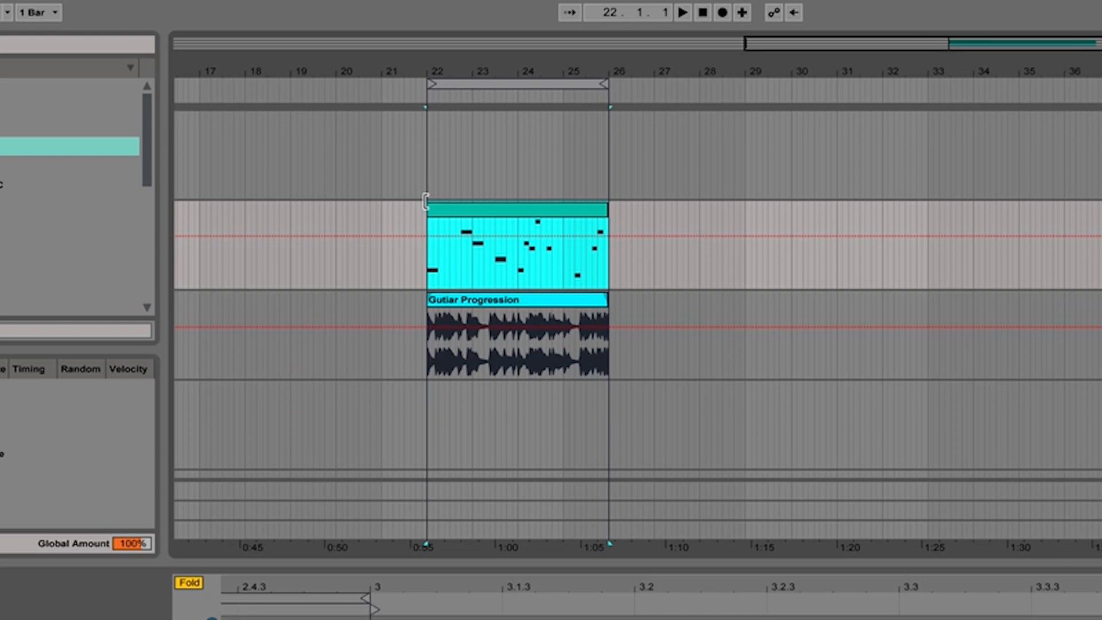
key("space")
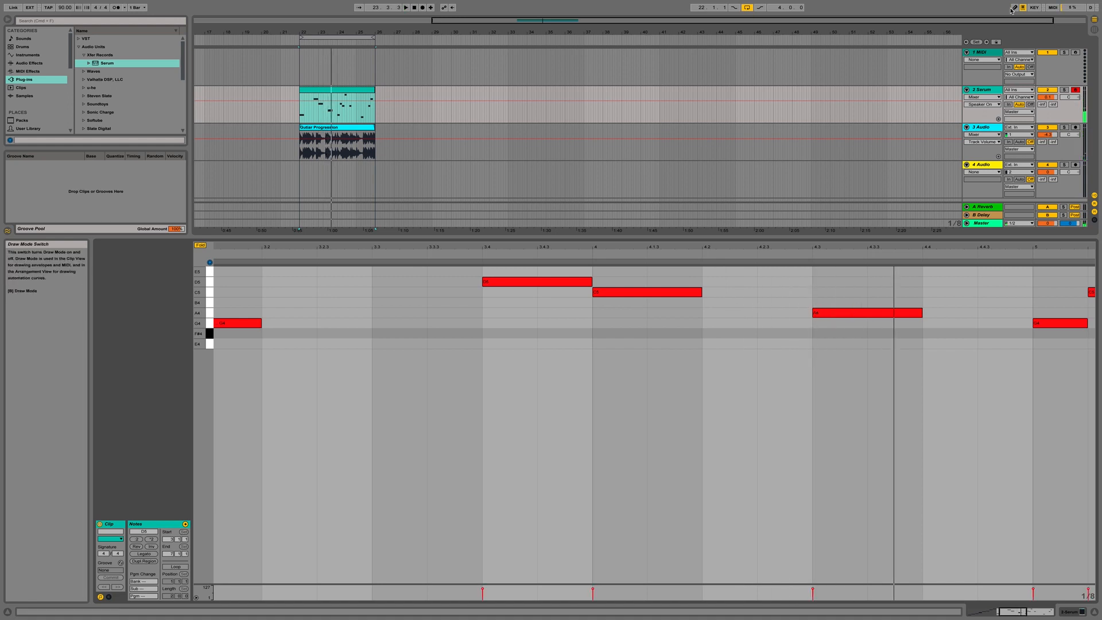
Step: Try the A4 note at 4.3 on F#4, settle it on G4, and play it against the guitar loop
mouse_move(865, 314)
left_mouse_down()
mouse_move(865, 290)
mouse_move(863, 330)
left_mouse_up()
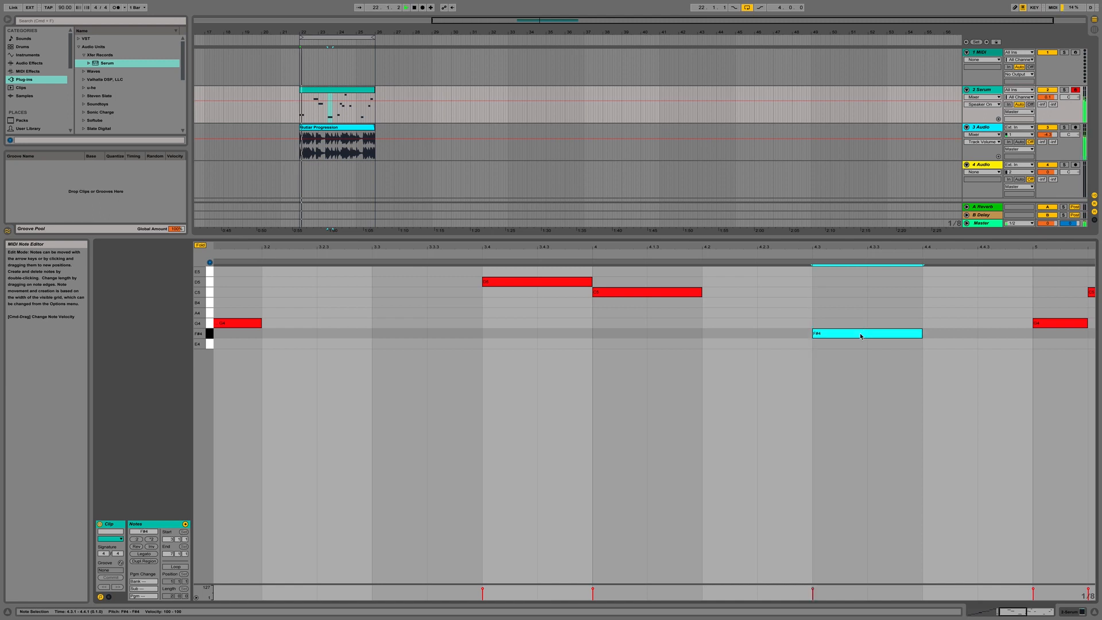
scroll(860, 339, "right", 5)
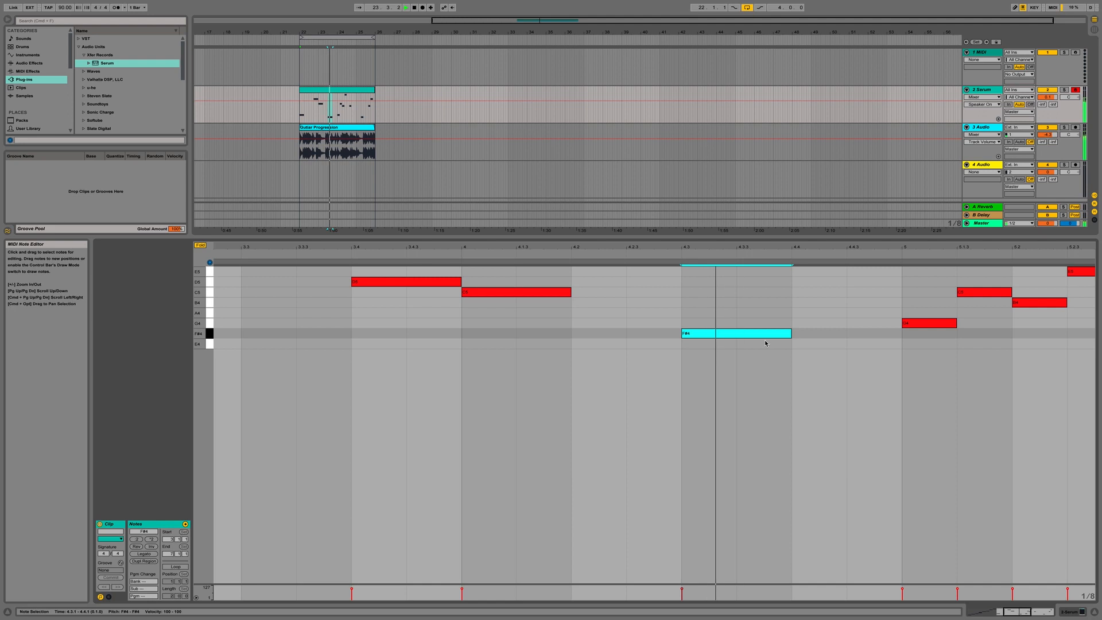
key("space")
left_click_drag(756, 333, 756, 327)
key("space")
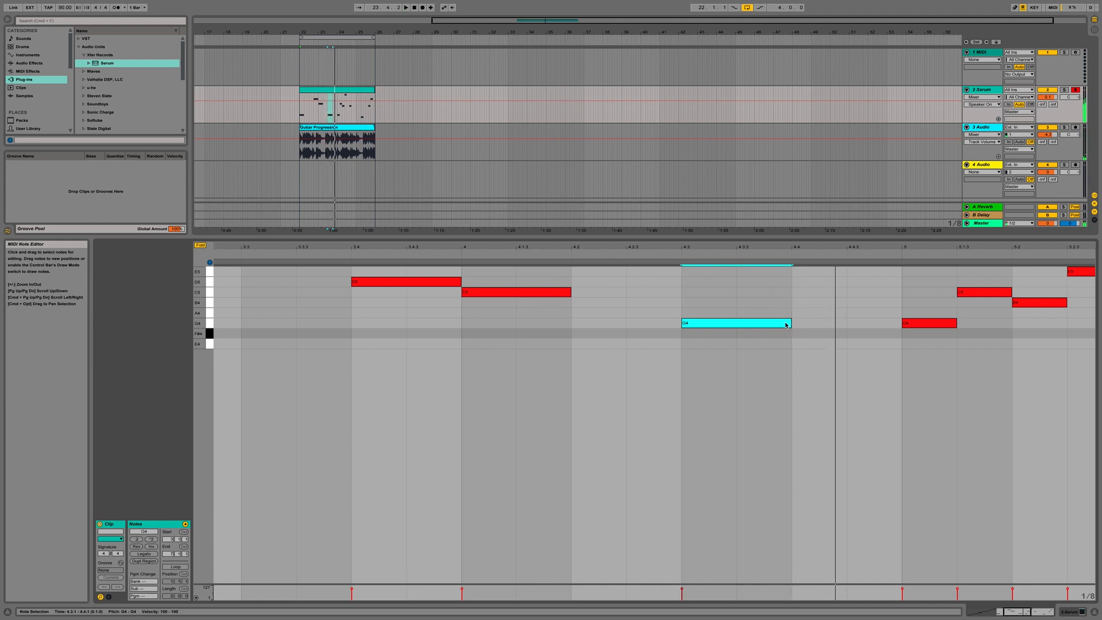
Step: Duplicate the G4 note at 4.3 to 4.4, raise the copy to A4, and raise the note at 5.1 to A4
key("super+d")
key("Up")
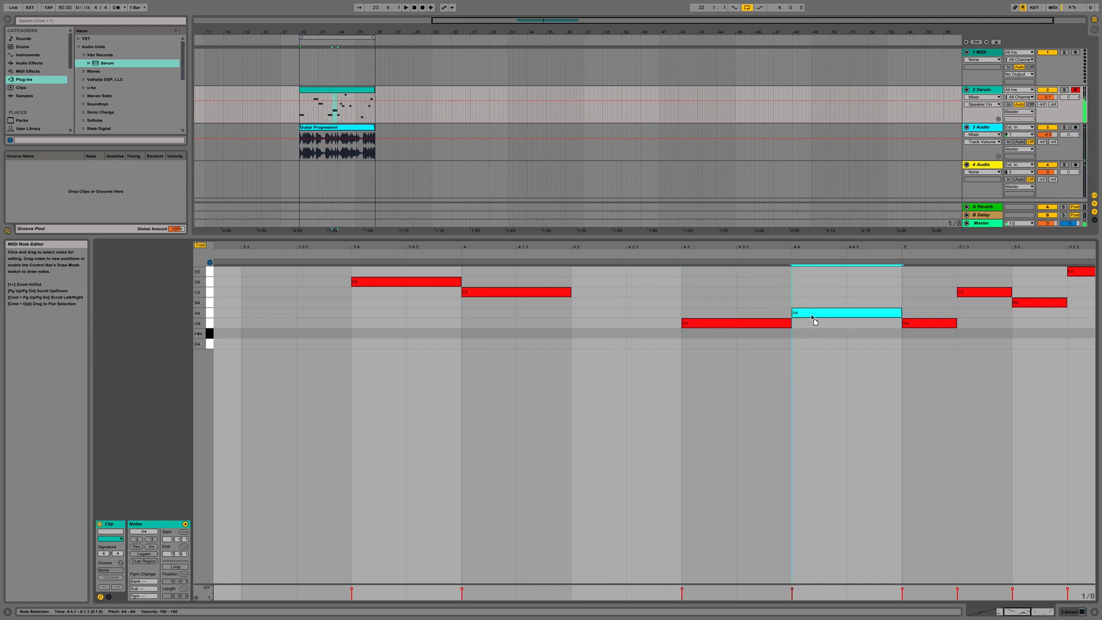
left_click(904, 324)
key("Up")
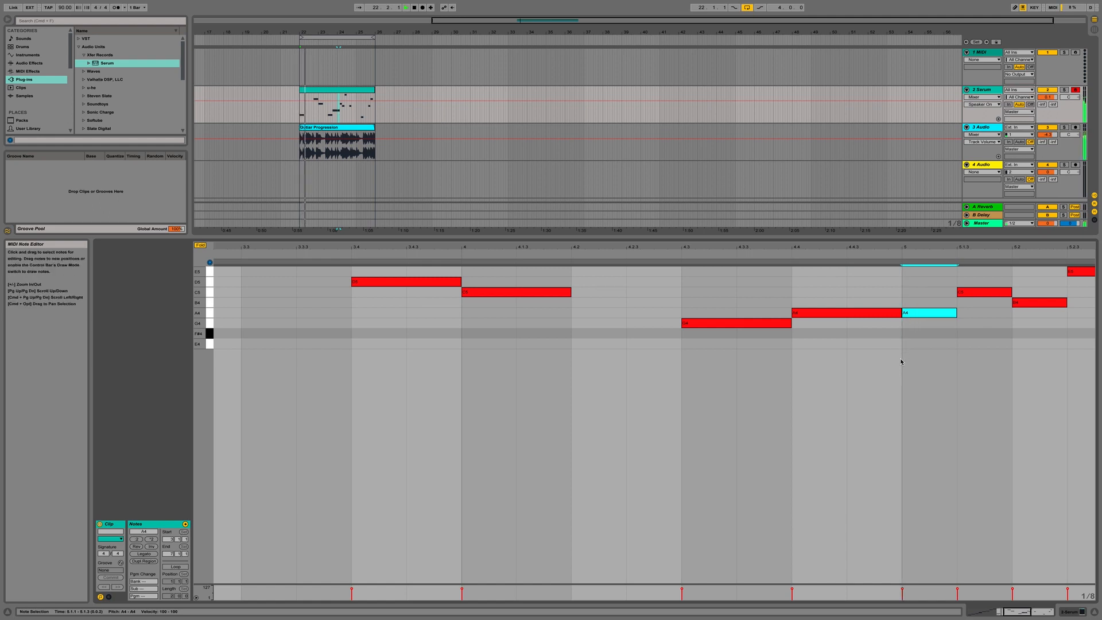
scroll(901, 361, "right", 5)
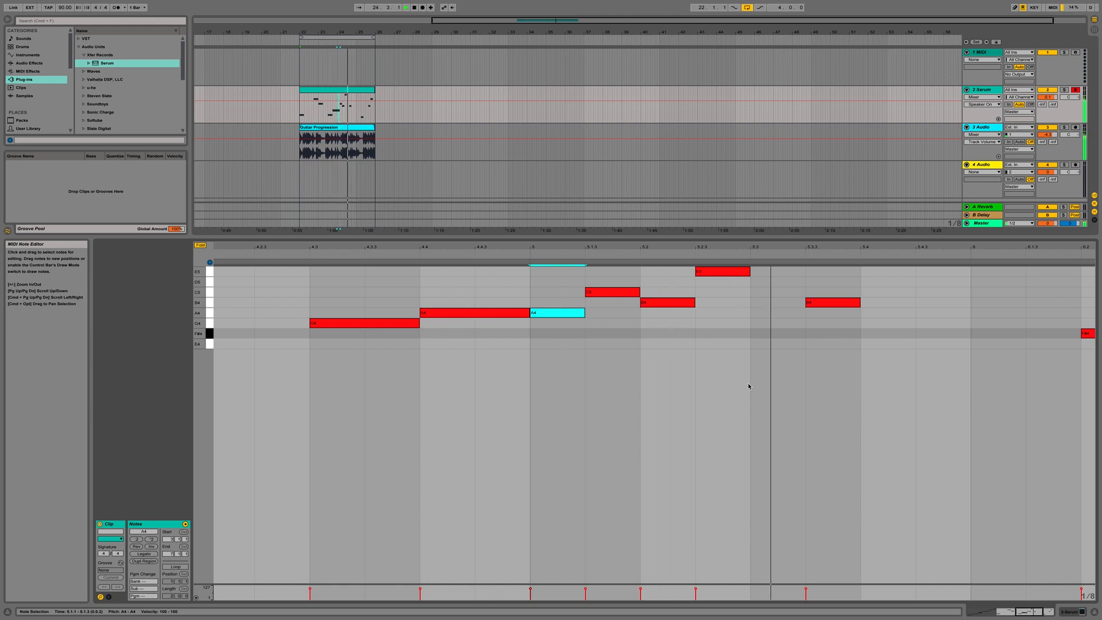
Step: Copy the B4 note at 5.3.3 to 5.4 and lower the copy to A4
key("space")
left_click(628, 303)
left_click(672, 302)
left_click_drag(672, 303, 672, 317)
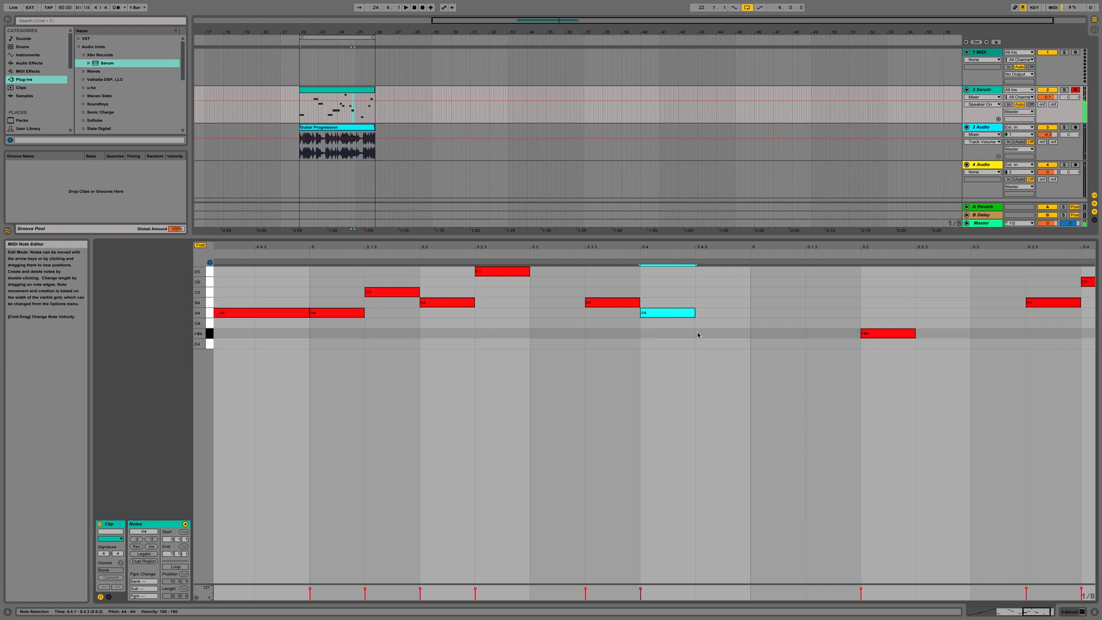
left_click(625, 304)
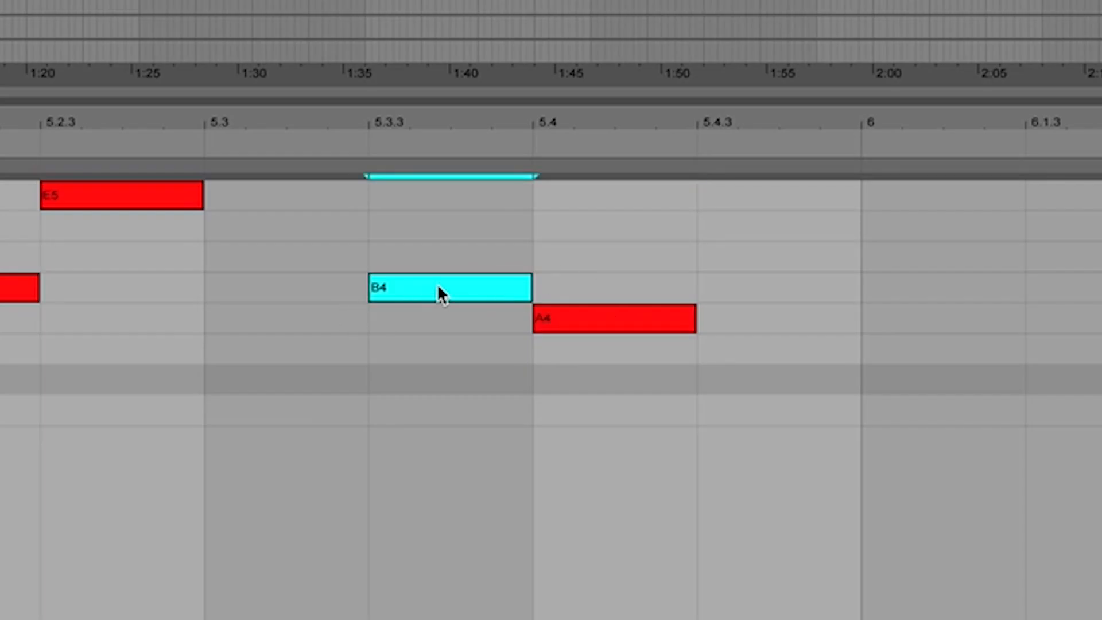
key("ctrl+d")
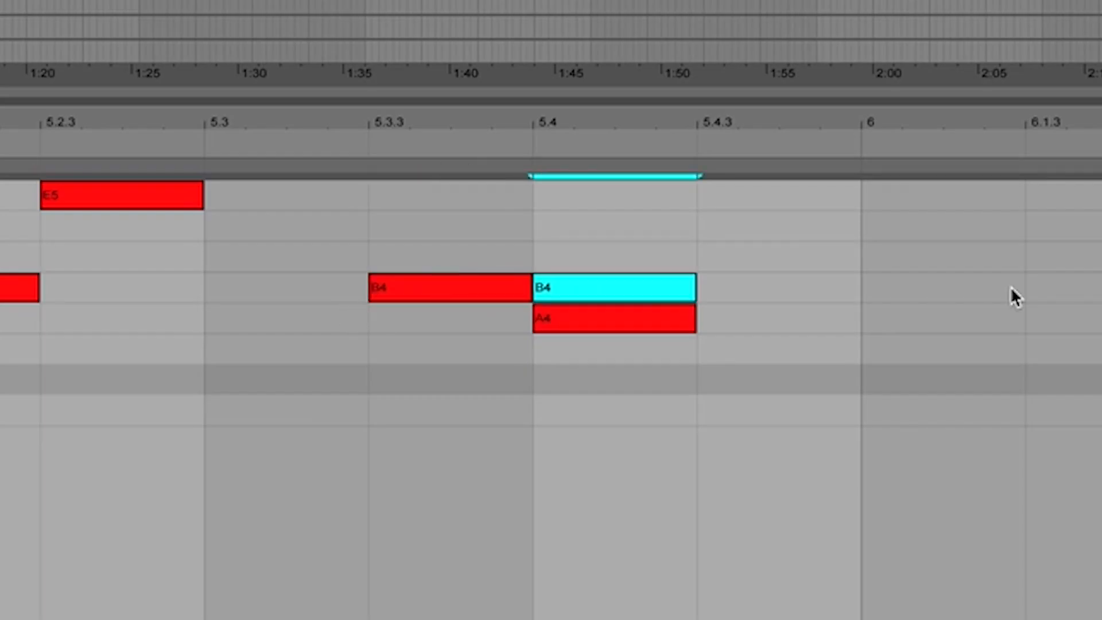
key("Delete")
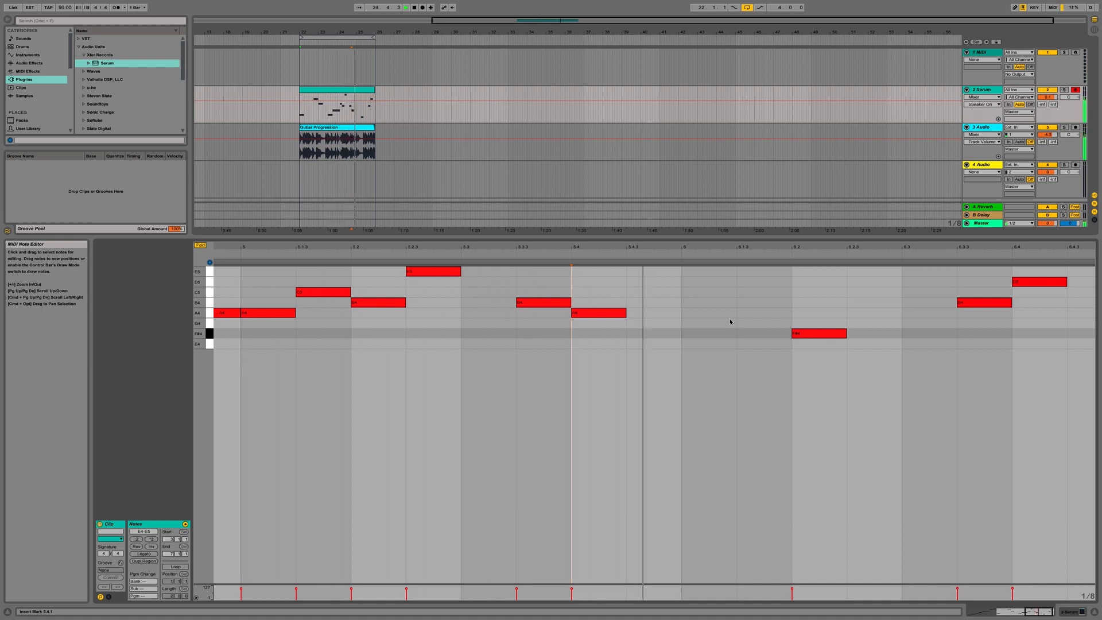
Step: Move the A4 note at 5.4 to 5.4.3 and play the loop to check its timing
left_click_drag(605, 312, 659, 315)
key("space")
key("space")
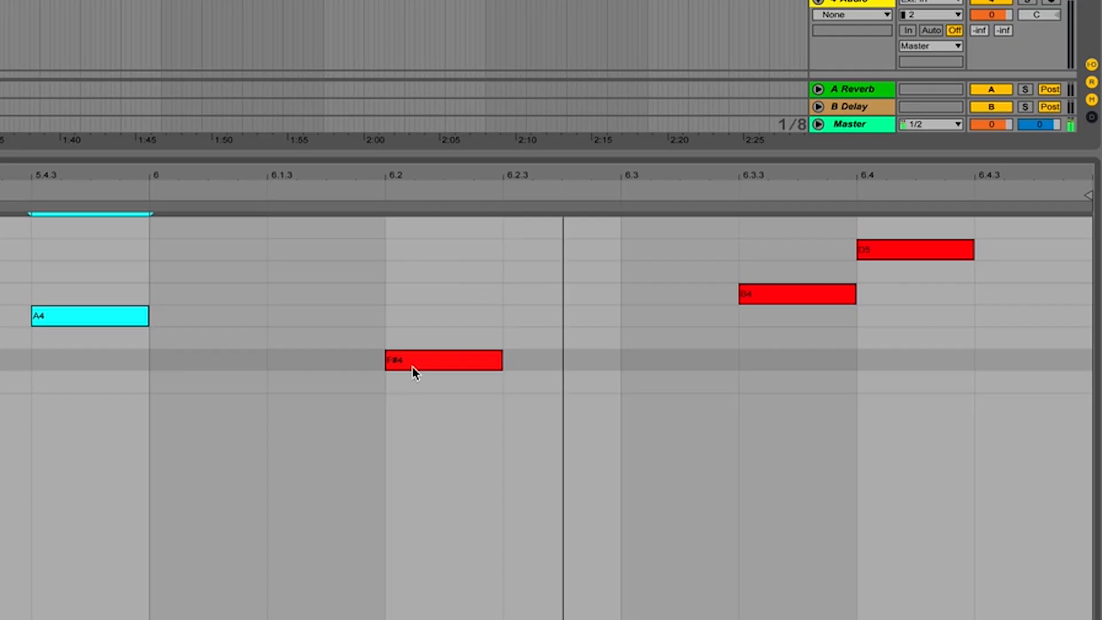
Step: Lower the F#4 note at 6.2 to E4, move it to 6.3, and play back the clip's last bar
mouse_move(412, 367)
left_mouse_down()
mouse_move(413, 344)
mouse_move(414, 388)
left_mouse_up()
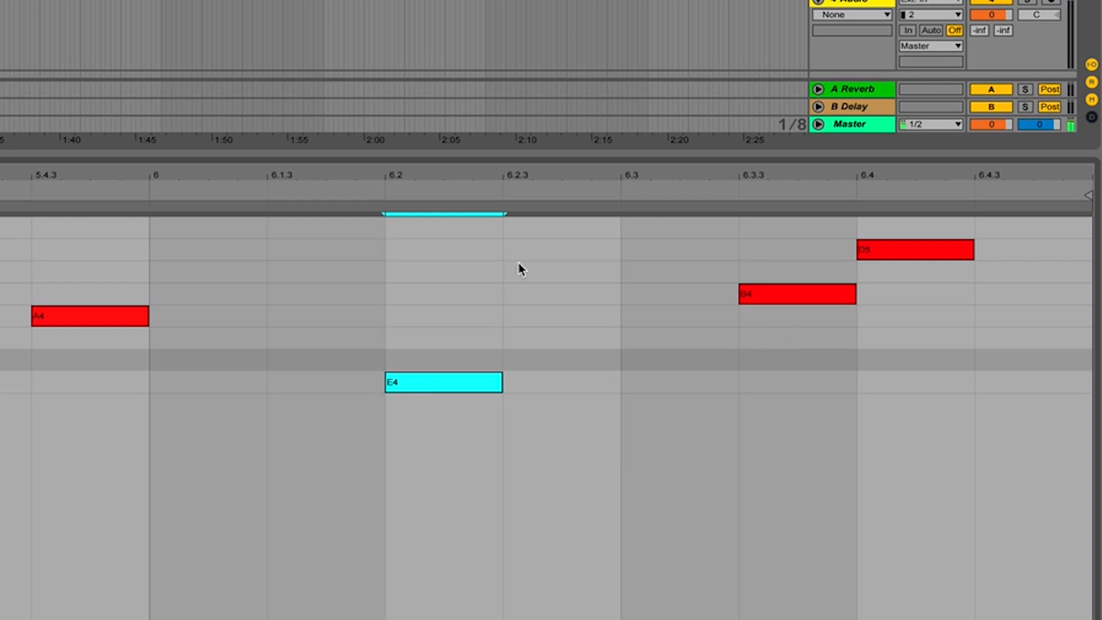
left_click(254, 184)
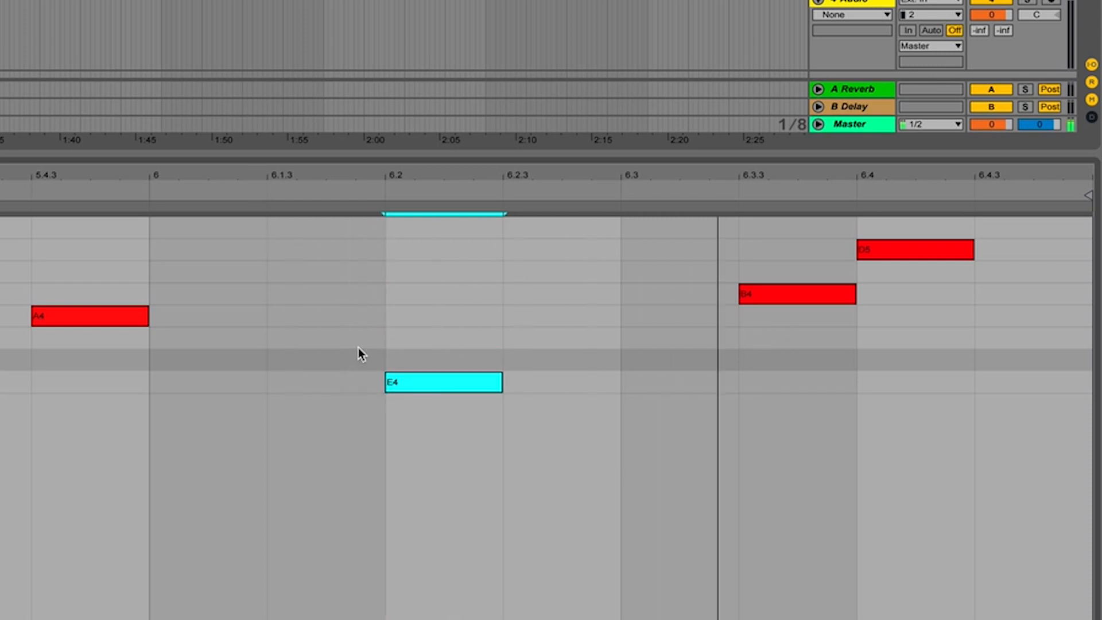
left_click_drag(442, 384, 678, 388)
left_click(244, 182)
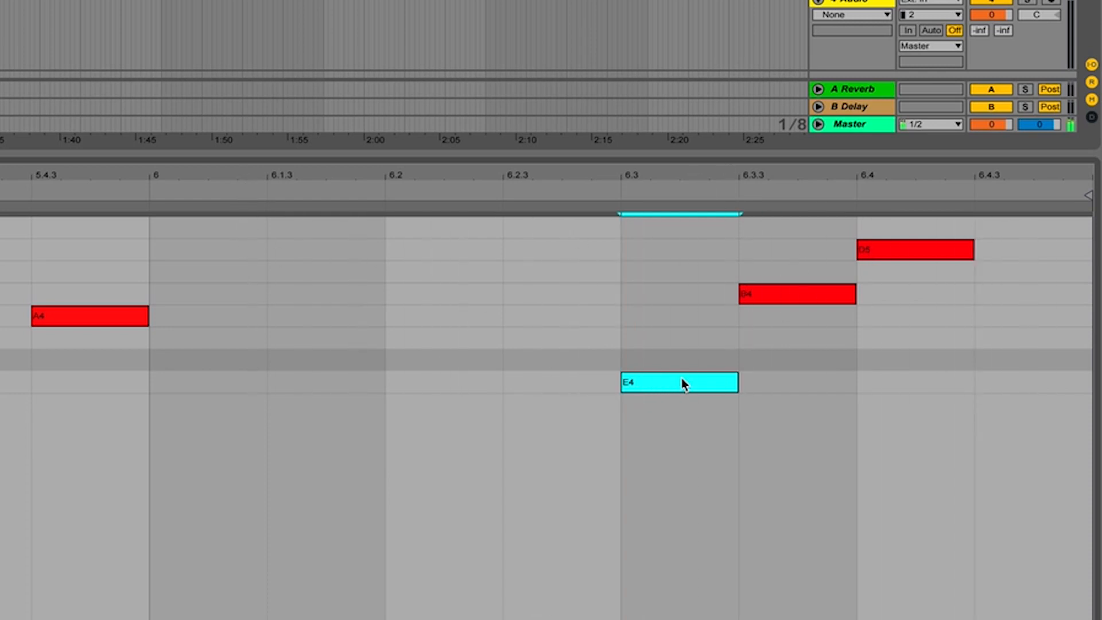
Step: Raise the D5 note at 6.4 to E5 and the G4 note at 3.1 to A4, and play the loop
left_click(770, 290)
left_click(936, 247)
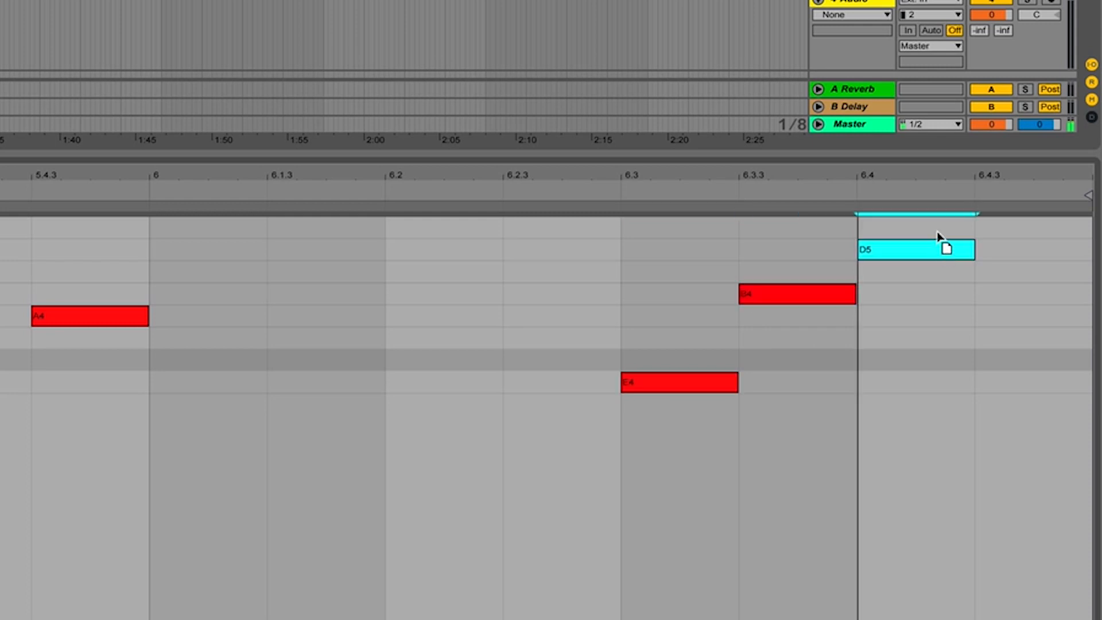
key("Up")
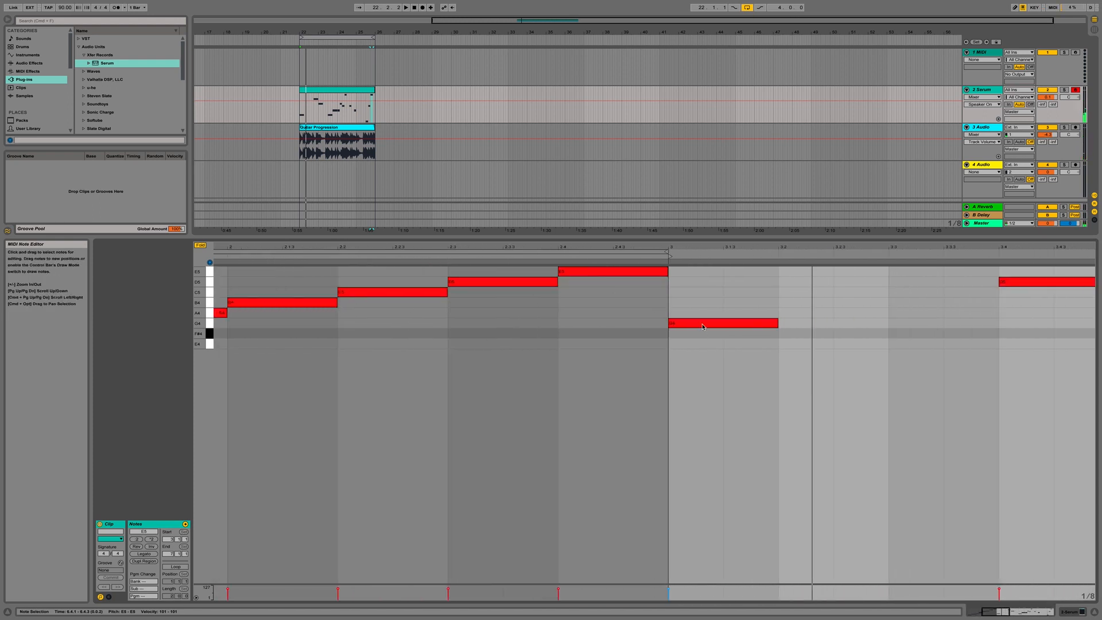
key("space")
left_click_drag(702, 327, 706, 315)
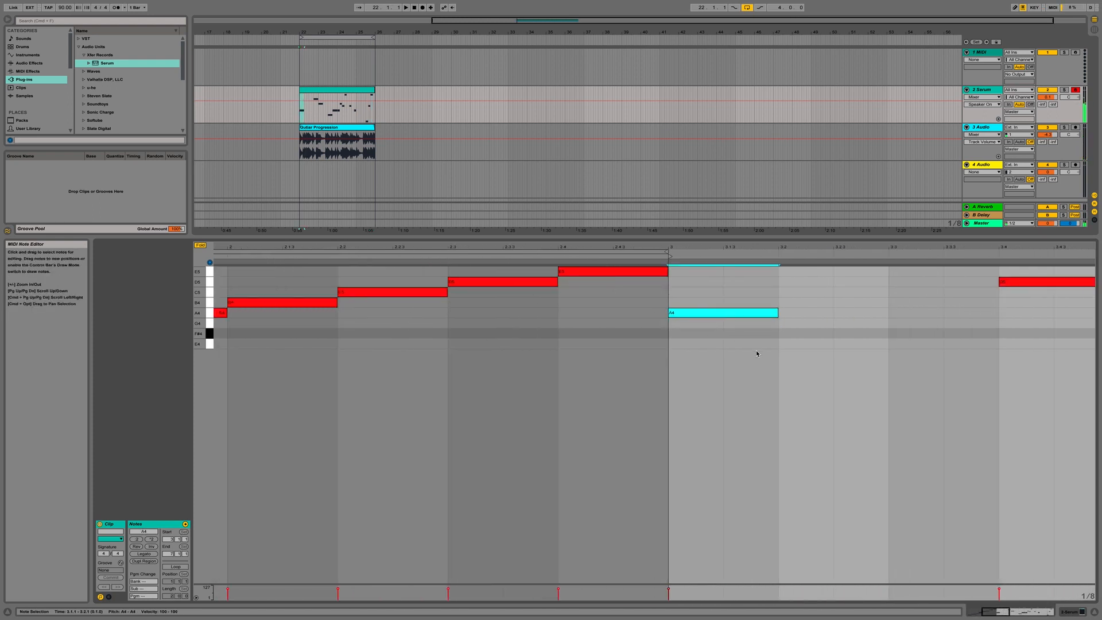
key("space")
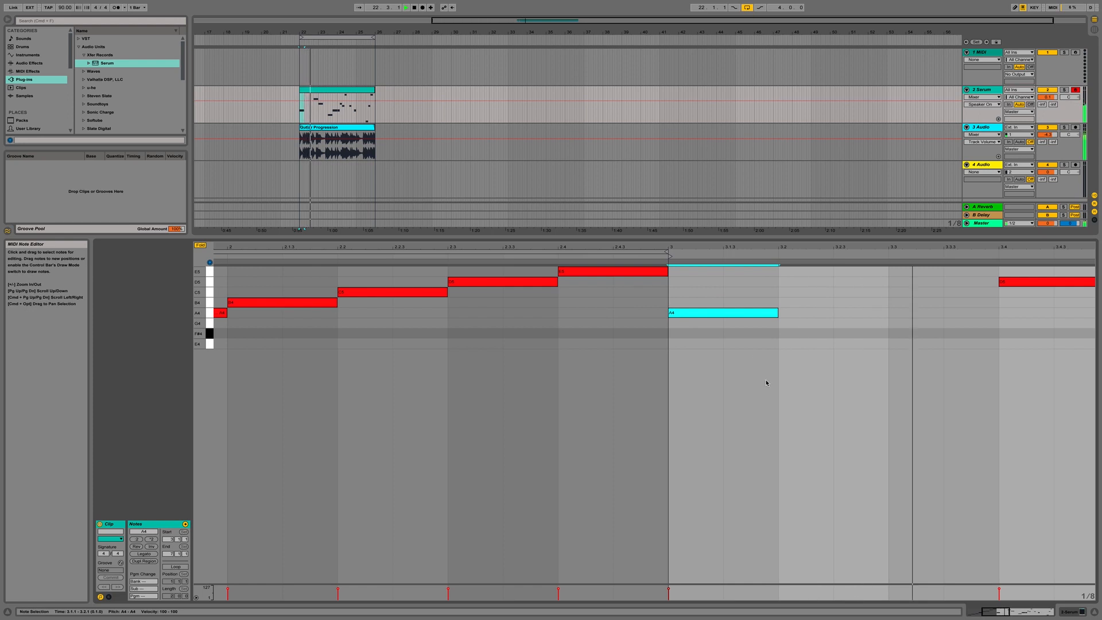